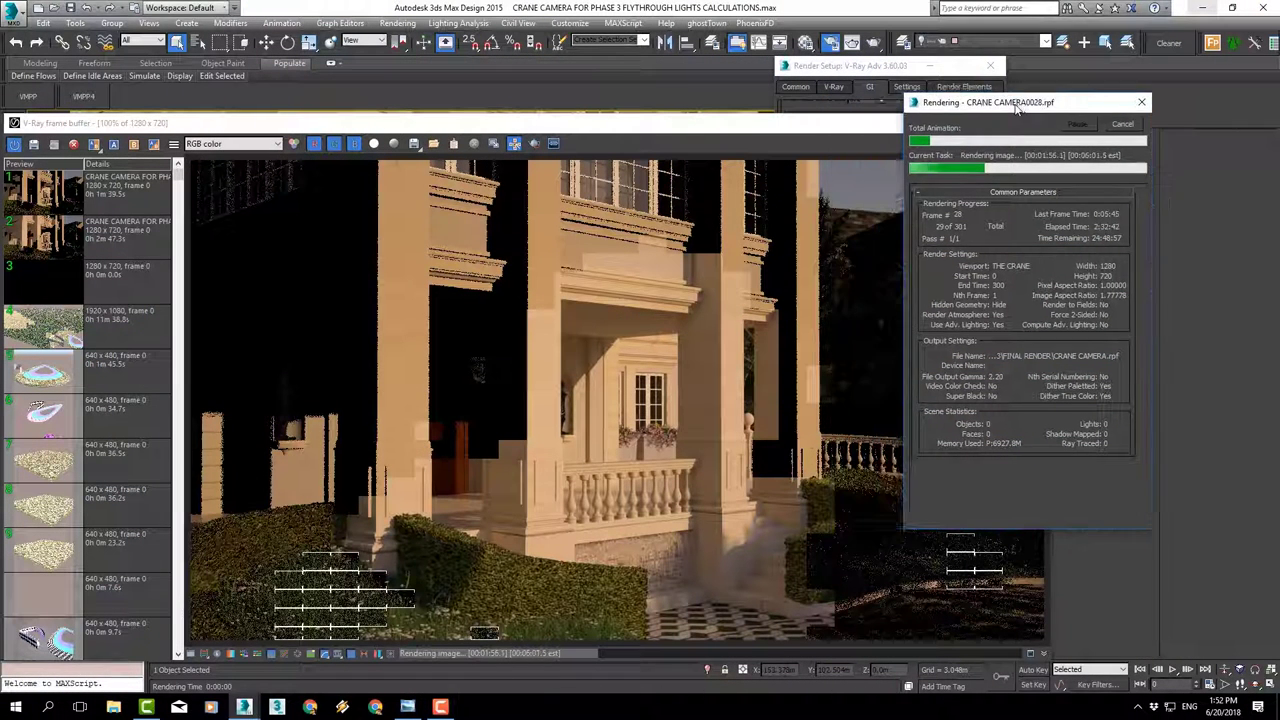
Move the Rendering progress dialog right and the V-Ray frame buffer up-left so both are visible.
{"action": "left_click_drag", "start_coordinate": [941, 114], "coordinate": [1093, 125]}
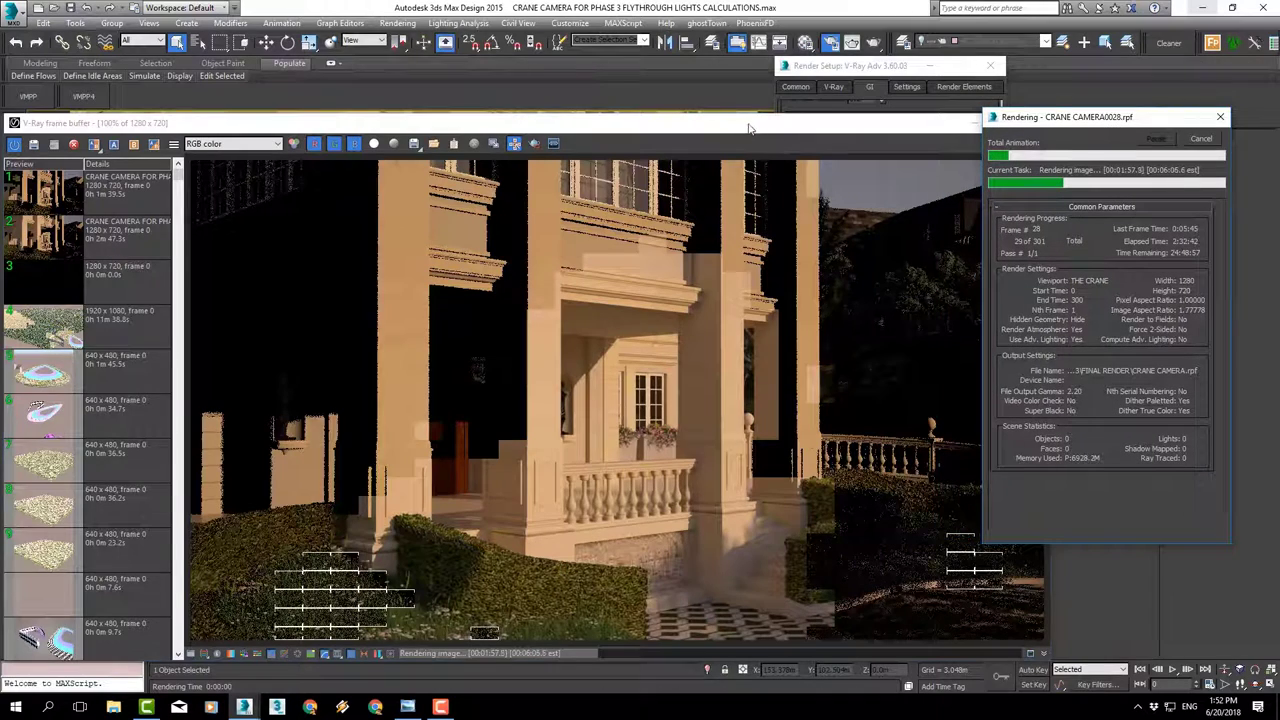
{"action": "left_click_drag", "start_coordinate": [750, 128], "coordinate": [664, 95]}
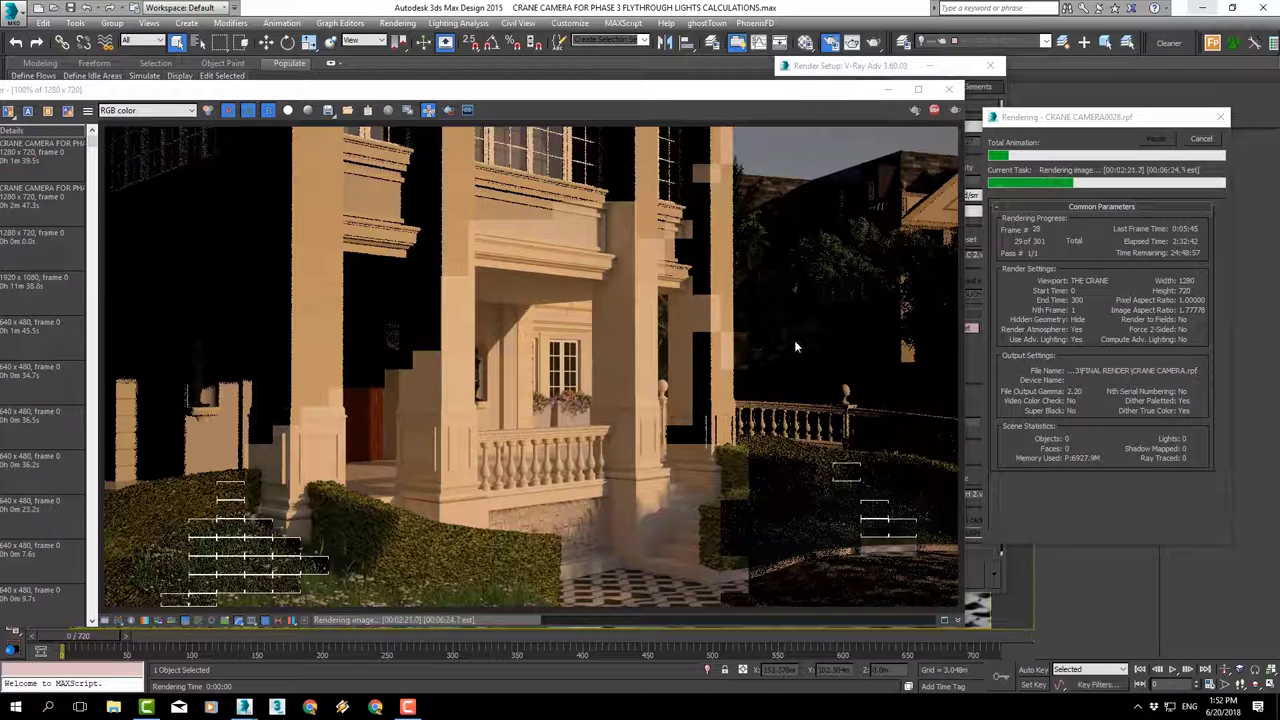
{"action": "left_click_drag", "start_coordinate": [656, 91], "coordinate": [687, 85]}
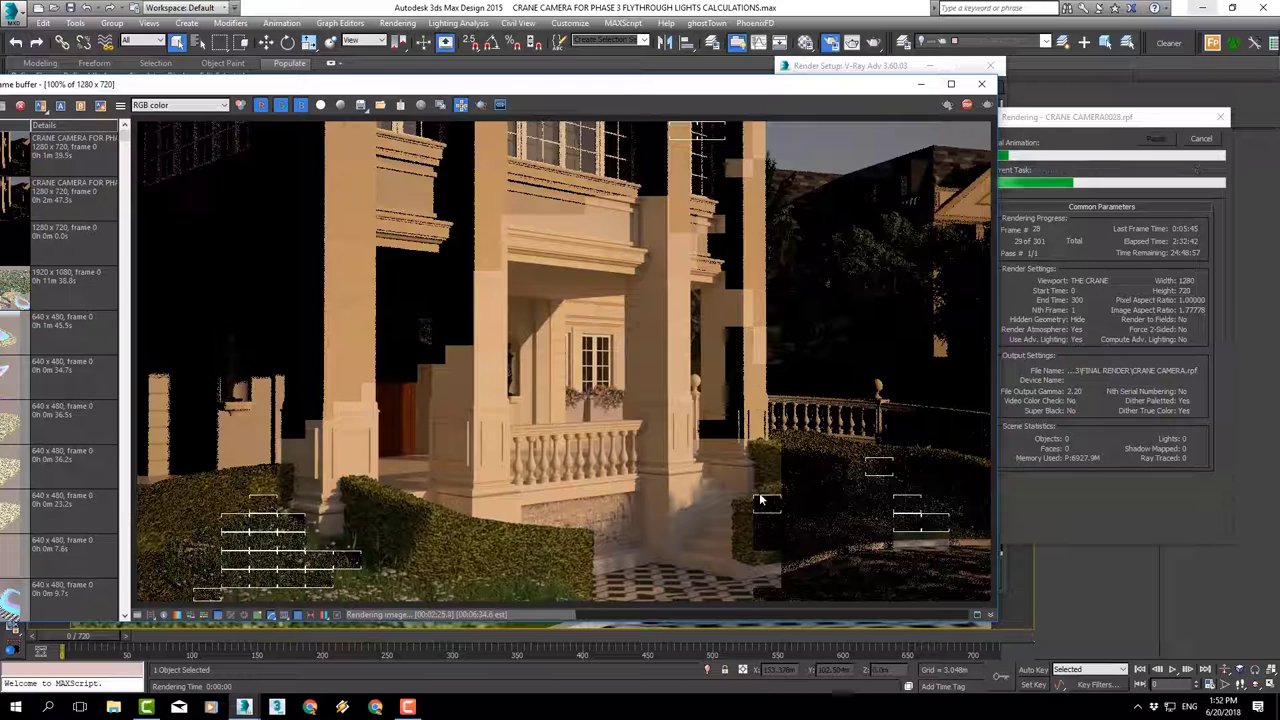
In Task Manager, set 3dsmax.exe's processor affinity to exclude CPU 0 and CPU 1.
{"action": "right_click", "coordinate": [788, 716]}
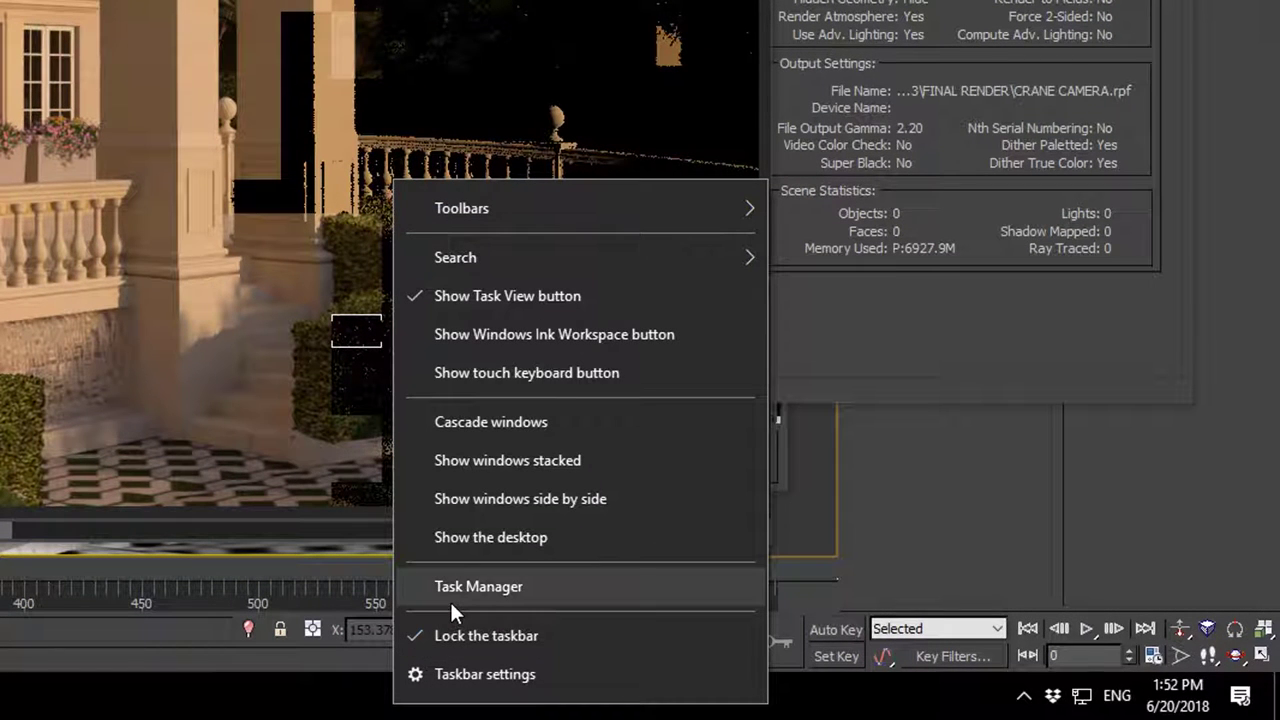
{"action": "left_click", "coordinate": [449, 597]}
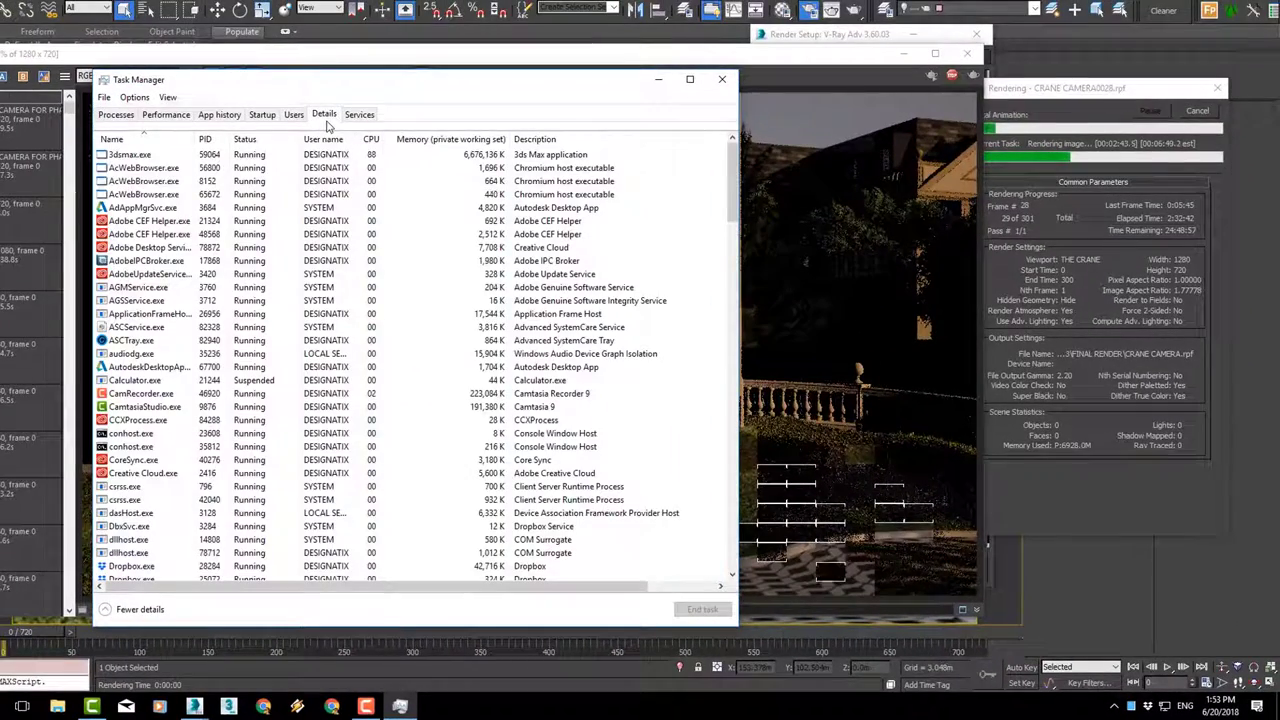
{"action": "left_click", "coordinate": [125, 155]}
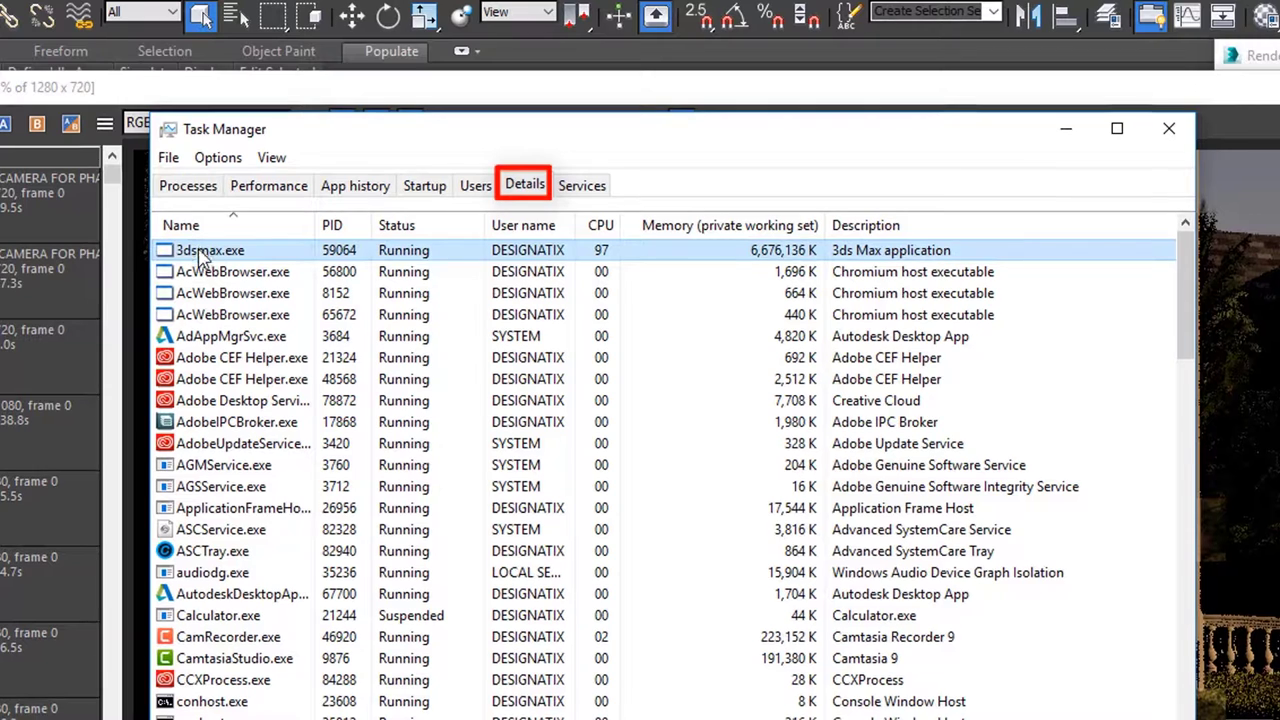
{"action": "right_click", "coordinate": [199, 258]}
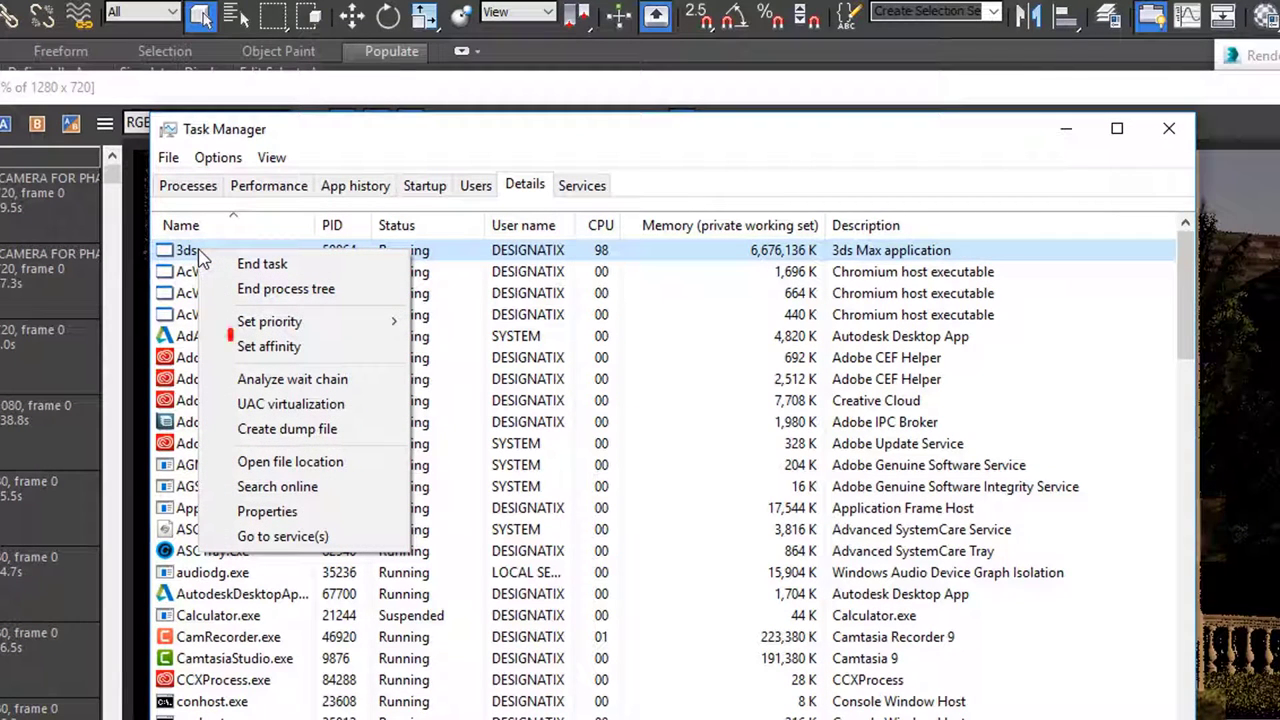
{"action": "left_click", "coordinate": [300, 348]}
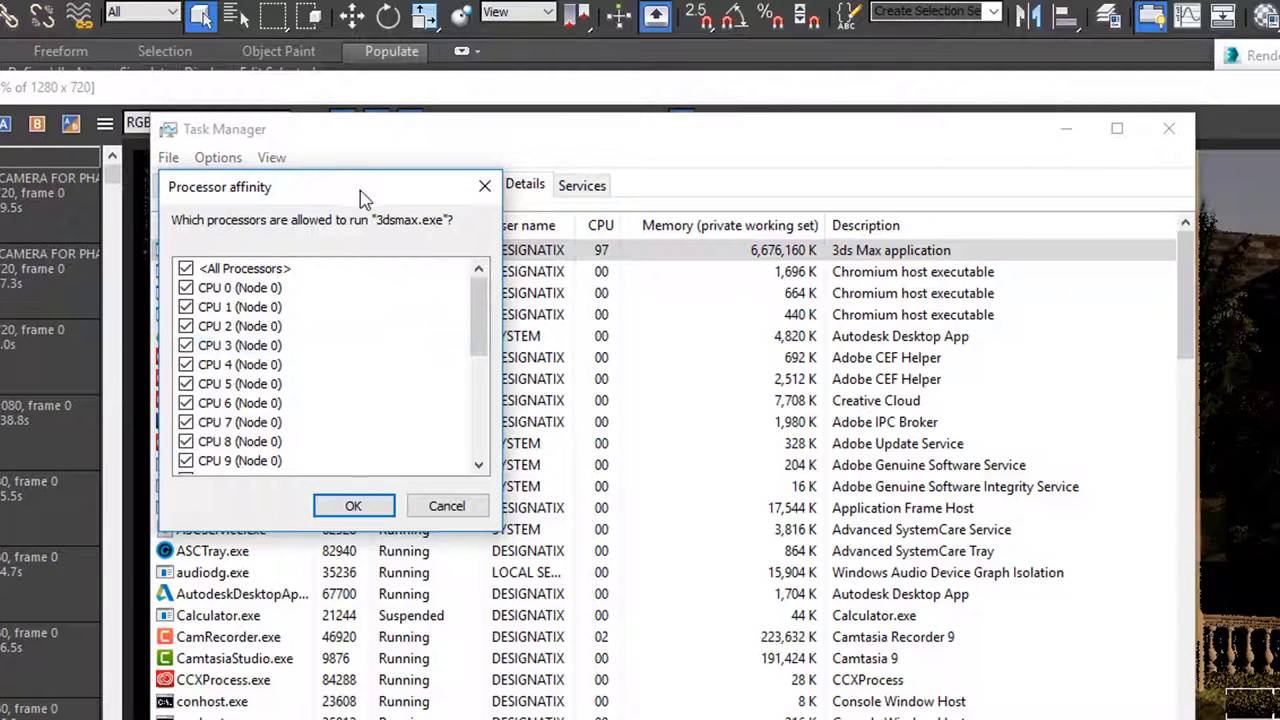
{"action": "left_click_drag", "start_coordinate": [365, 197], "coordinate": [830, 234]}
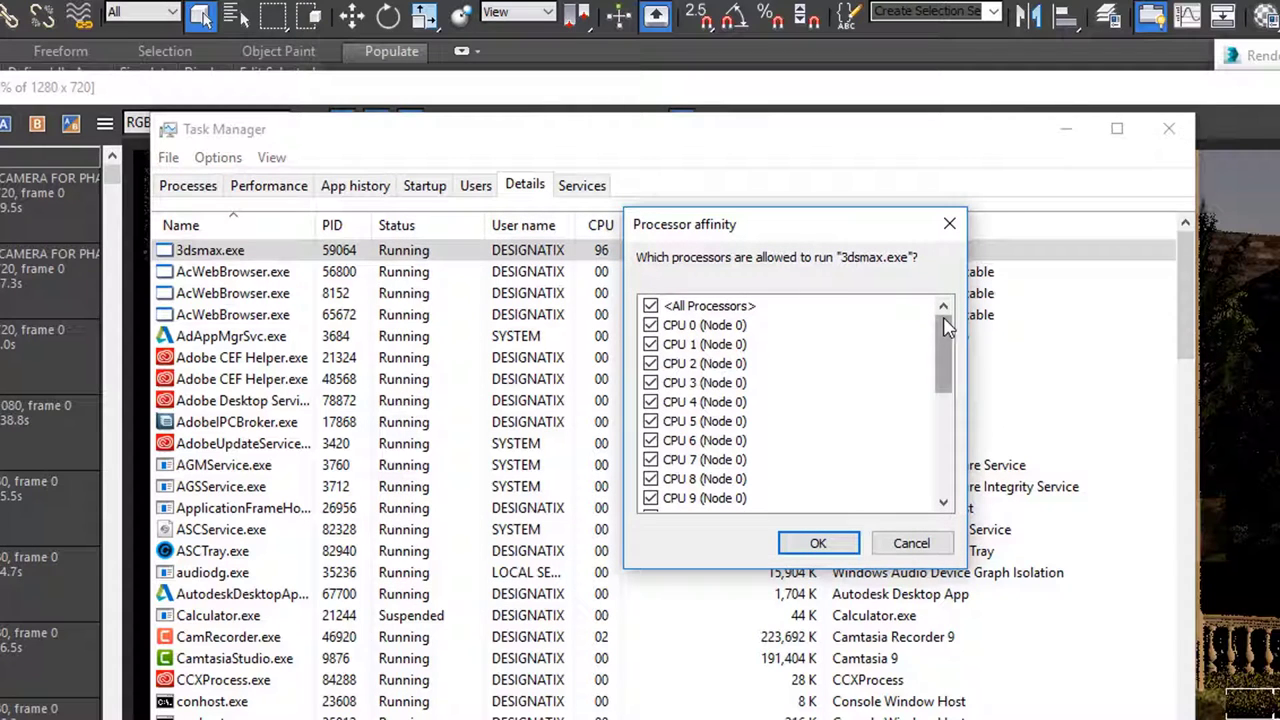
{"action": "mouse_move", "coordinate": [945, 328]}
{"action": "left_mouse_down"}
{"action": "mouse_move", "coordinate": [963, 478]}
{"action": "mouse_move", "coordinate": [983, 300]}
{"action": "left_mouse_up"}
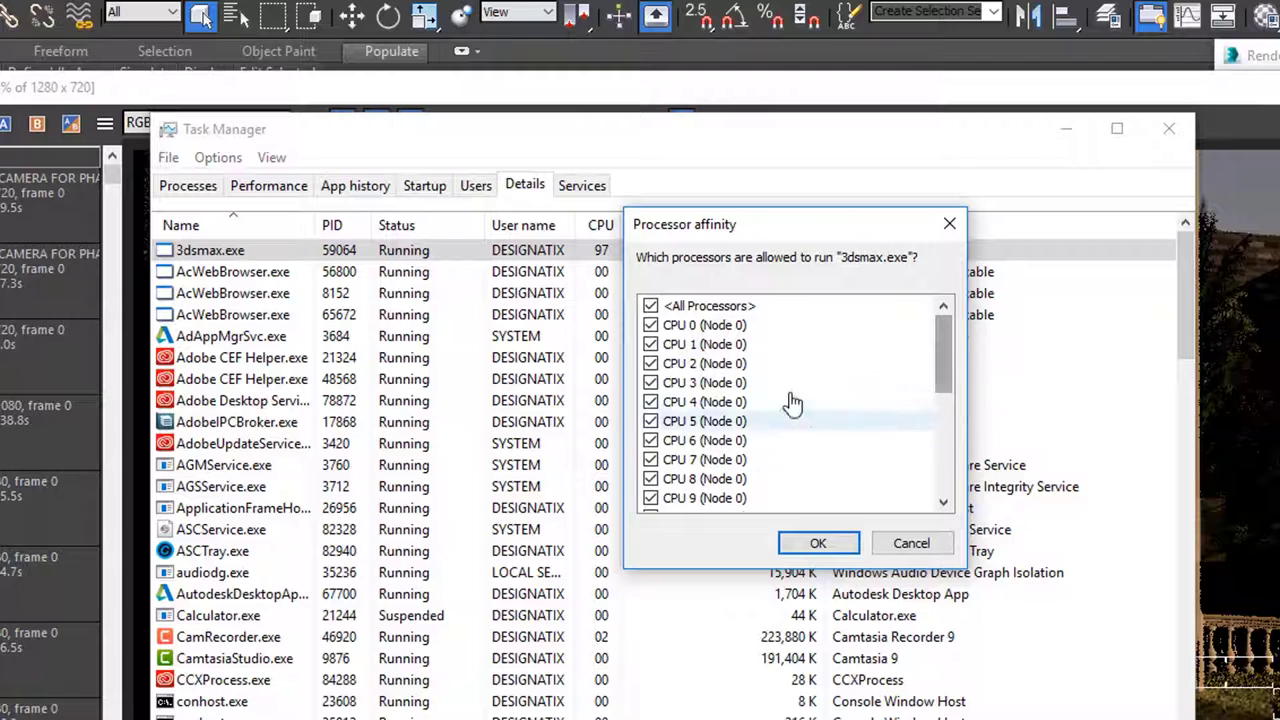
{"action": "left_click", "coordinate": [651, 344]}
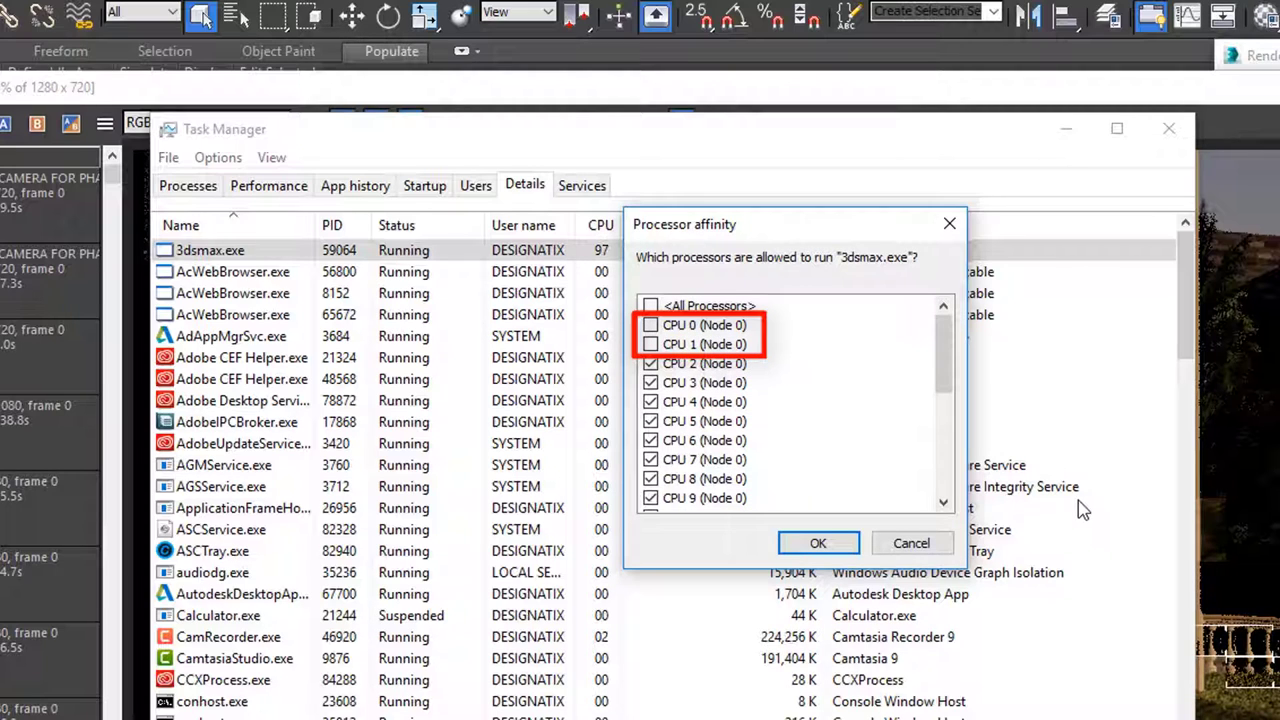
{"action": "left_click", "coordinate": [818, 543]}
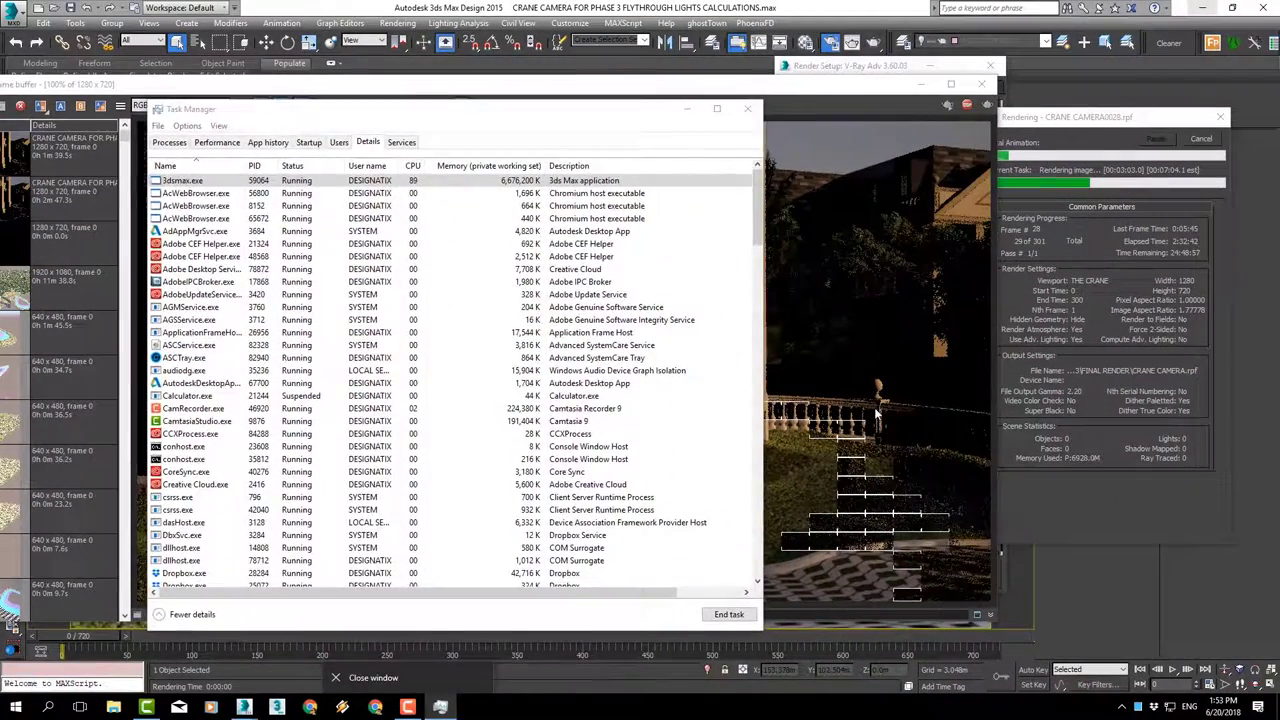
Open PHASE 3 > FINAL RENDER in File Explorer and select CRANE CAMERA0000.rpf.
{"action": "left_click", "coordinate": [876, 413]}
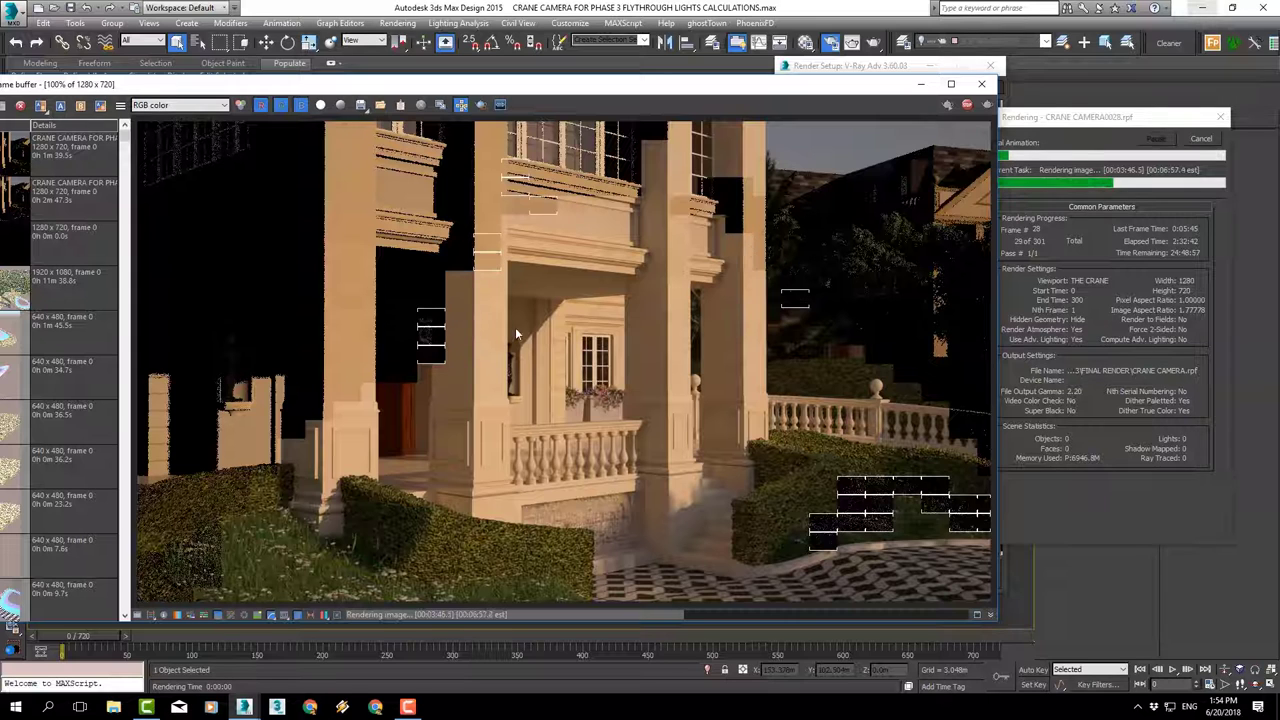
{"action": "key", "text": "super"}
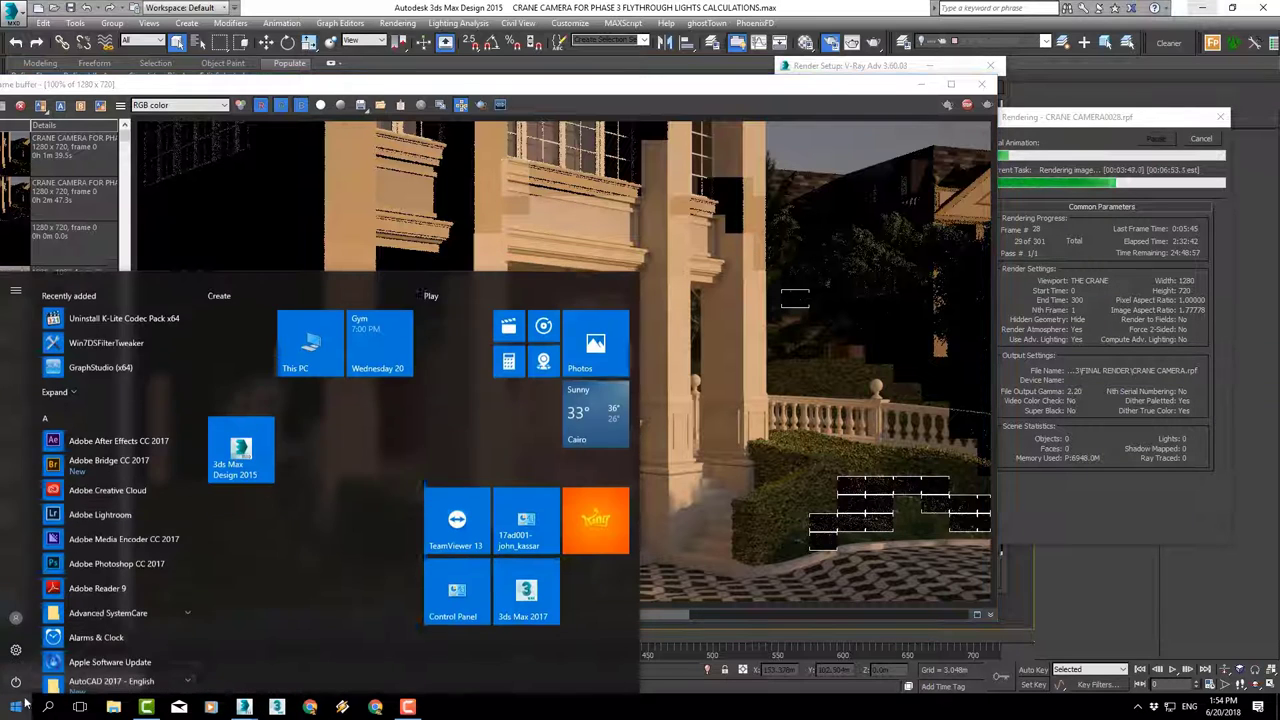
{"action": "left_click", "coordinate": [312, 344]}
{"action": "key", "text": "super+e"}
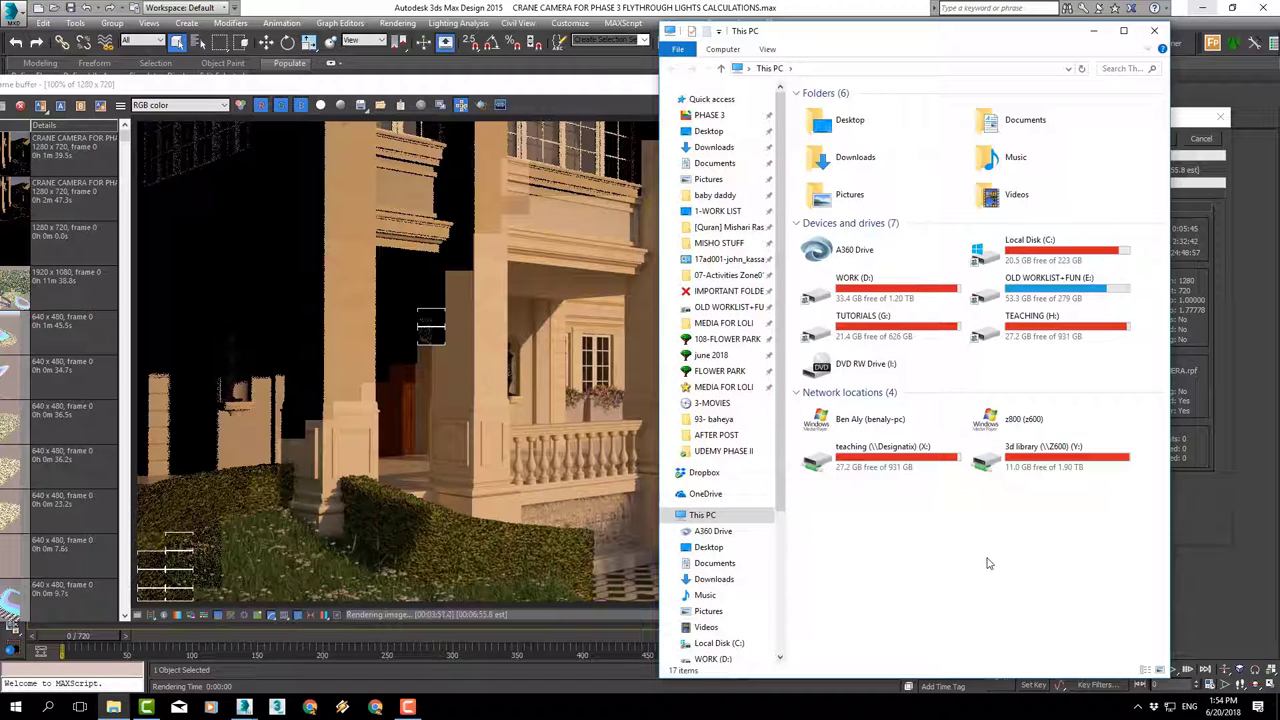
{"action": "mouse_move", "coordinate": [712, 99]}
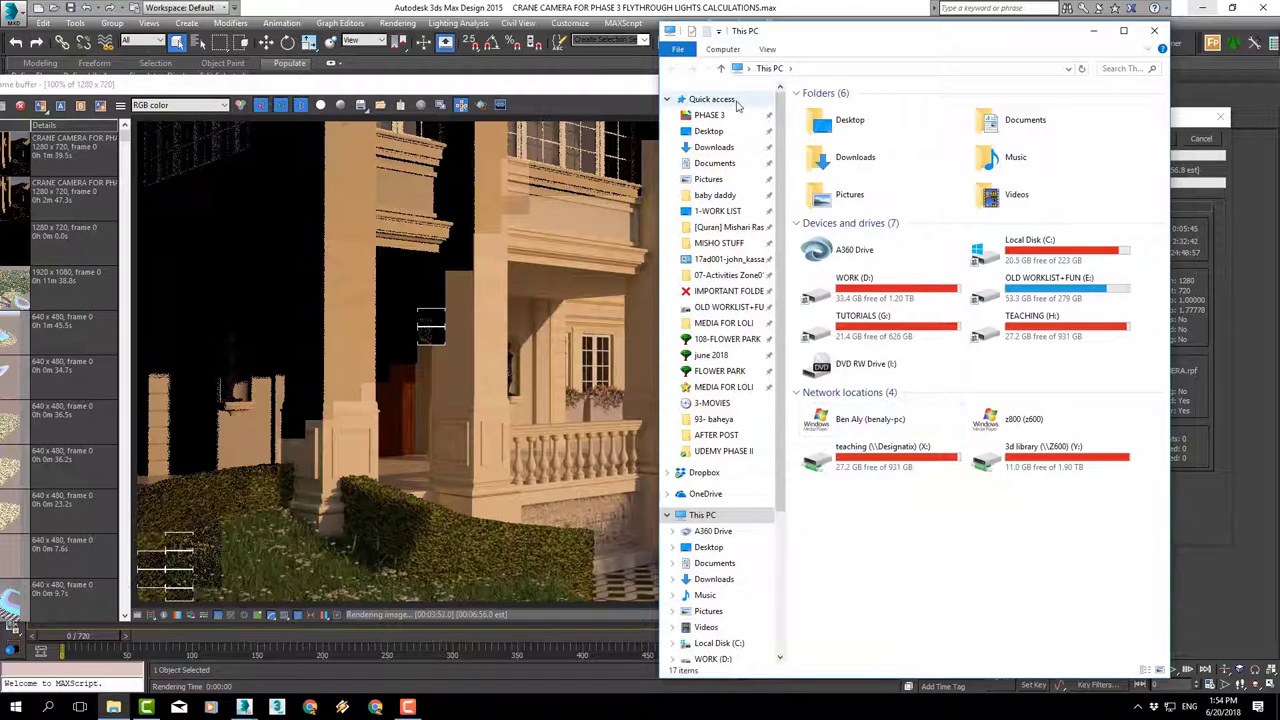
{"action": "left_click", "coordinate": [710, 115]}
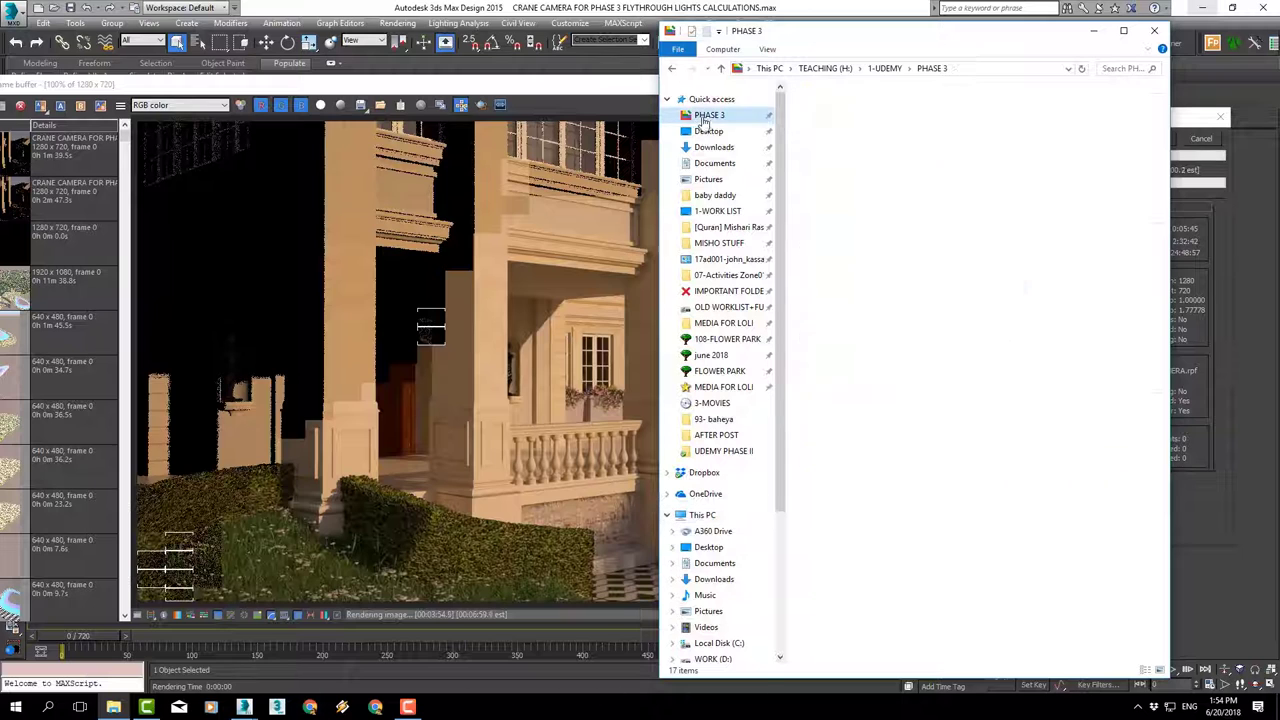
{"action": "double_click", "coordinate": [840, 343]}
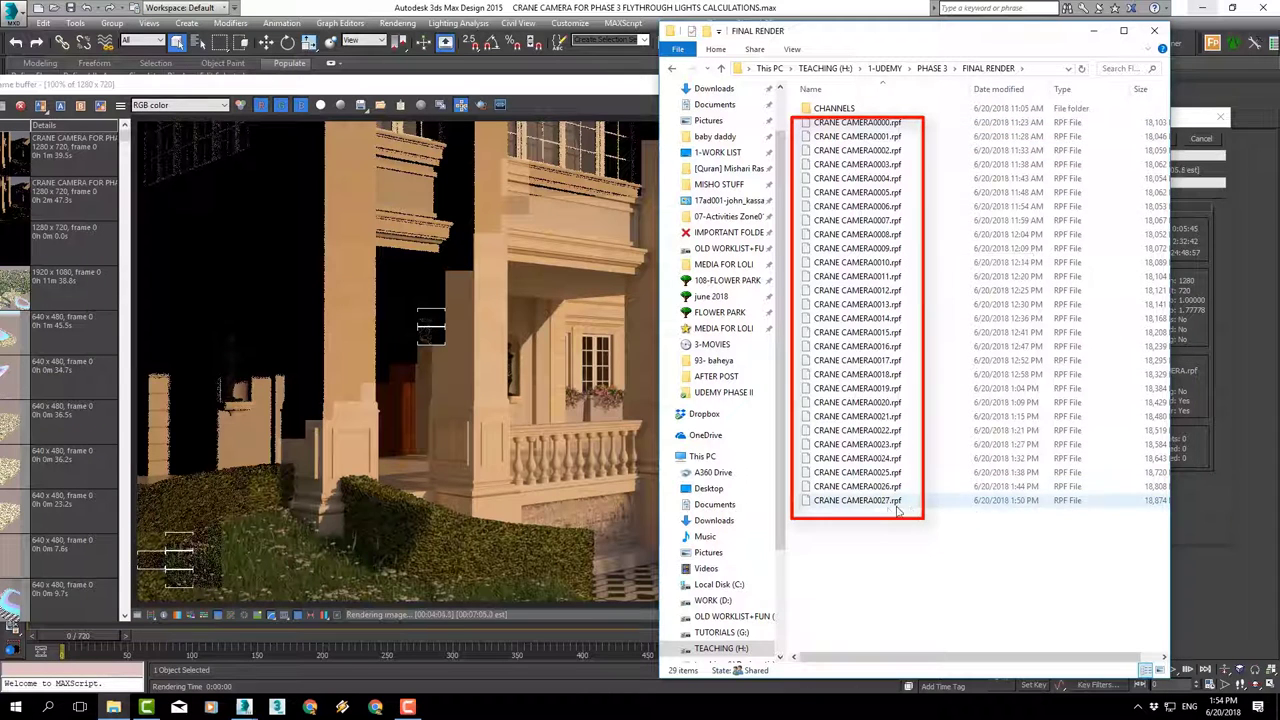
{"action": "left_click_drag", "start_coordinate": [912, 40], "coordinate": [731, 53]}
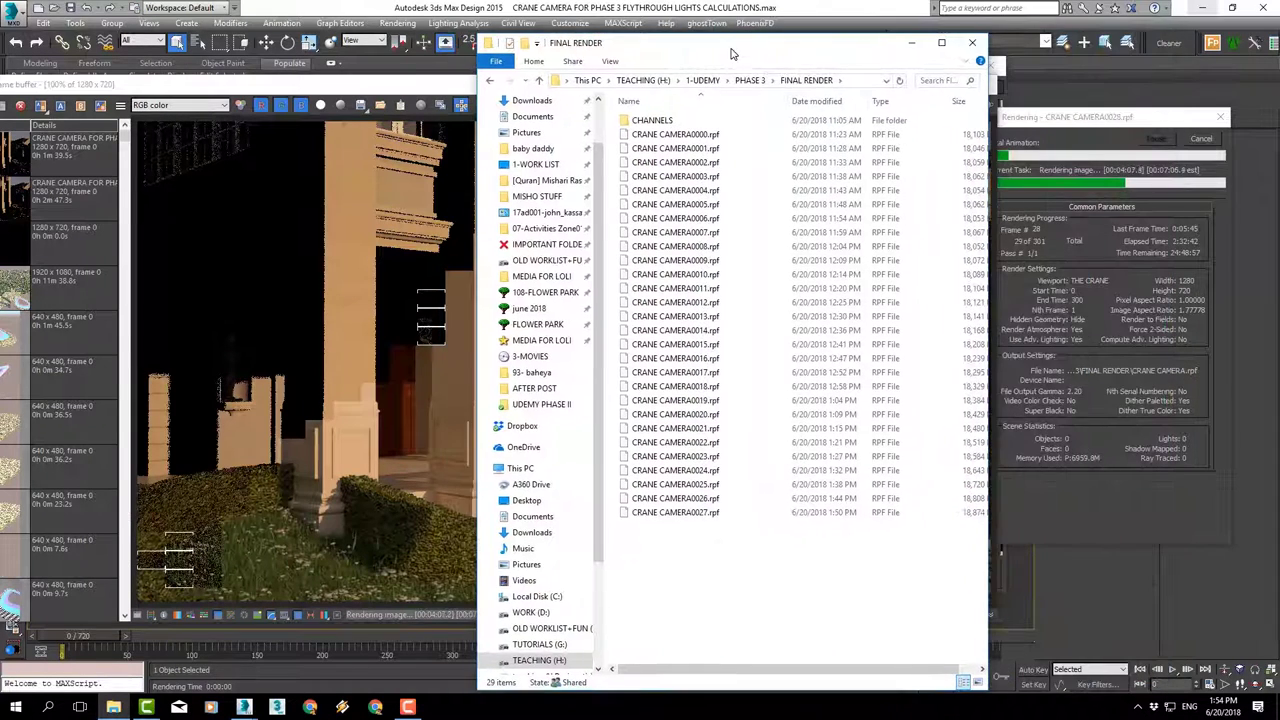
{"action": "left_click", "coordinate": [672, 136]}
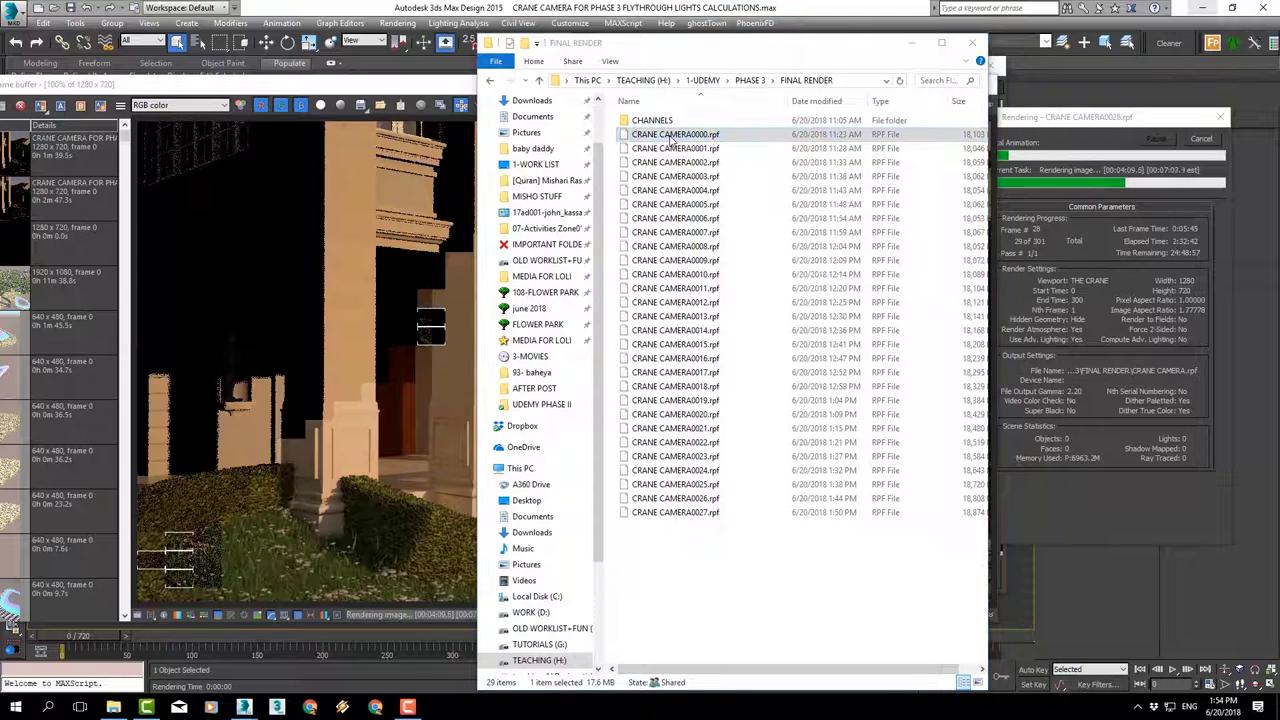
Try opening CRANE CAMERA0000.rpf and browse the More apps list without picking an app.
{"action": "double_click", "coordinate": [672, 140]}
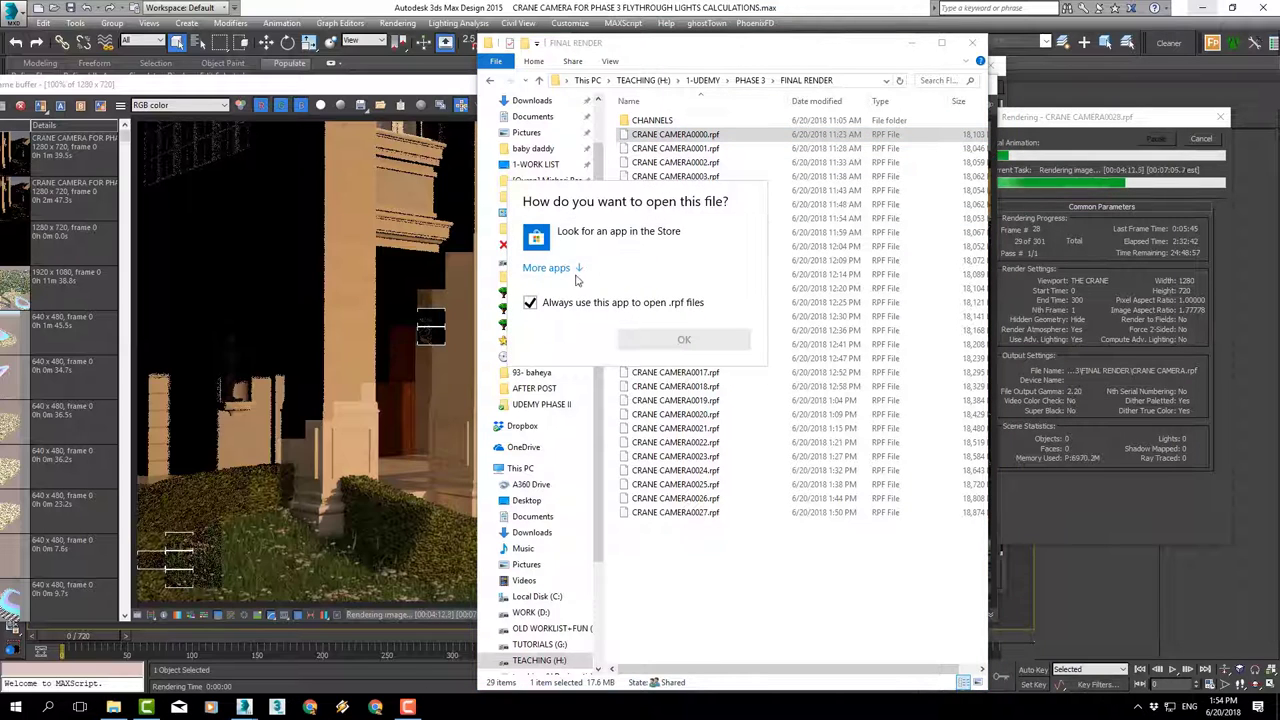
{"action": "left_click", "coordinate": [574, 273]}
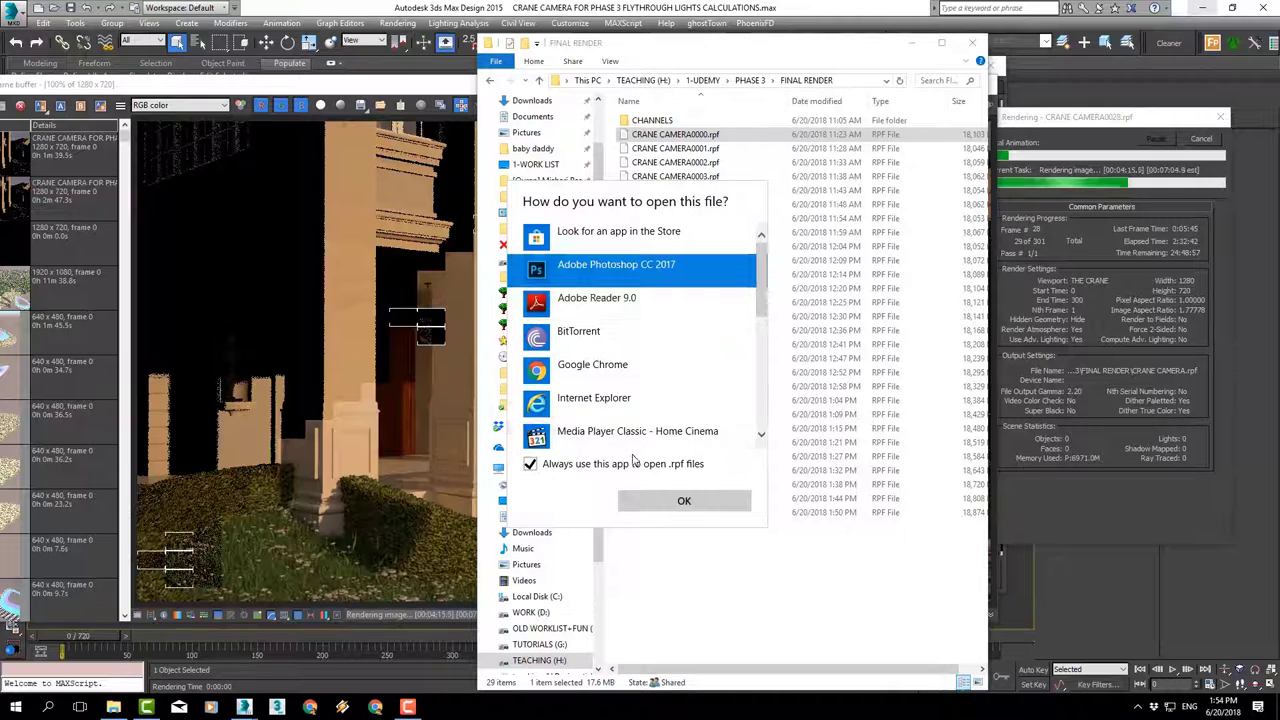
{"action": "scroll", "coordinate": [700, 400], "scroll_direction": "down", "scroll_amount": 1}
{"action": "scroll", "coordinate": [740, 380], "scroll_direction": "down", "scroll_amount": 1}
{"action": "scroll", "coordinate": [740, 380], "scroll_direction": "down", "scroll_amount": 1}
{"action": "scroll", "coordinate": [743, 378], "scroll_direction": "up", "scroll_amount": 3}
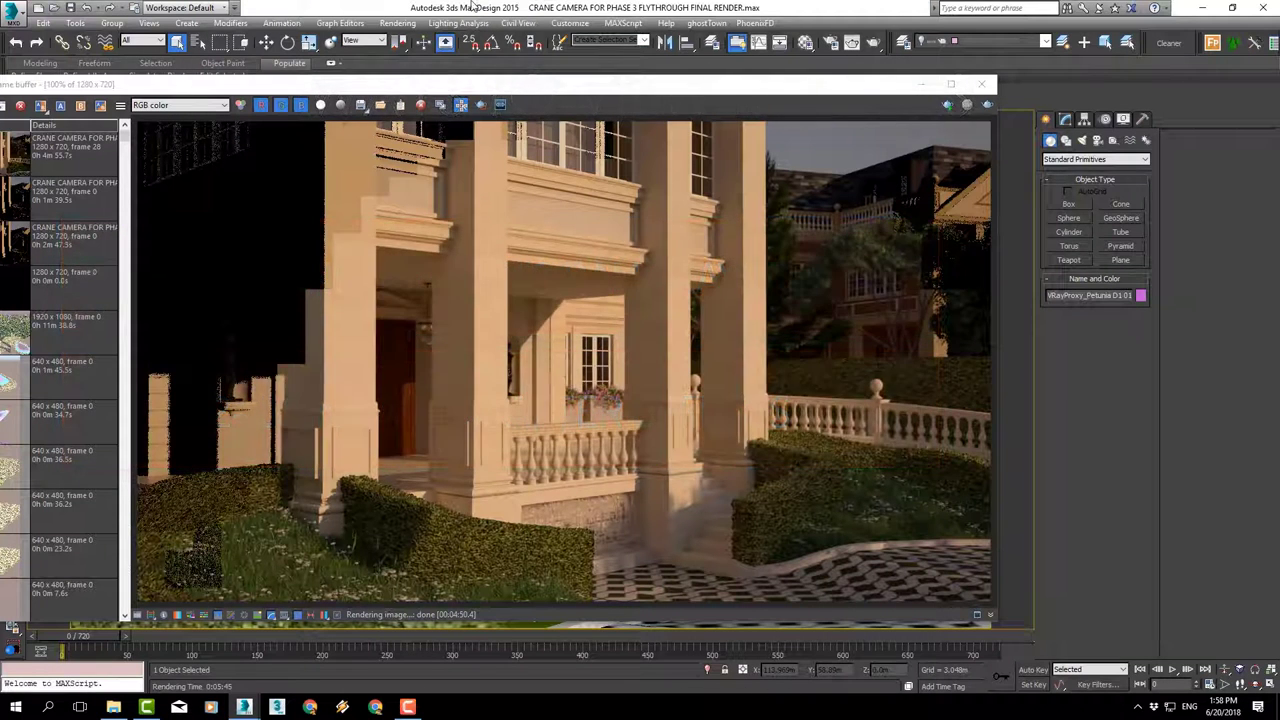
Open the RAM Player via Rendering > Compare Media and move it to the screen top.
{"action": "left_click", "coordinate": [398, 23]}
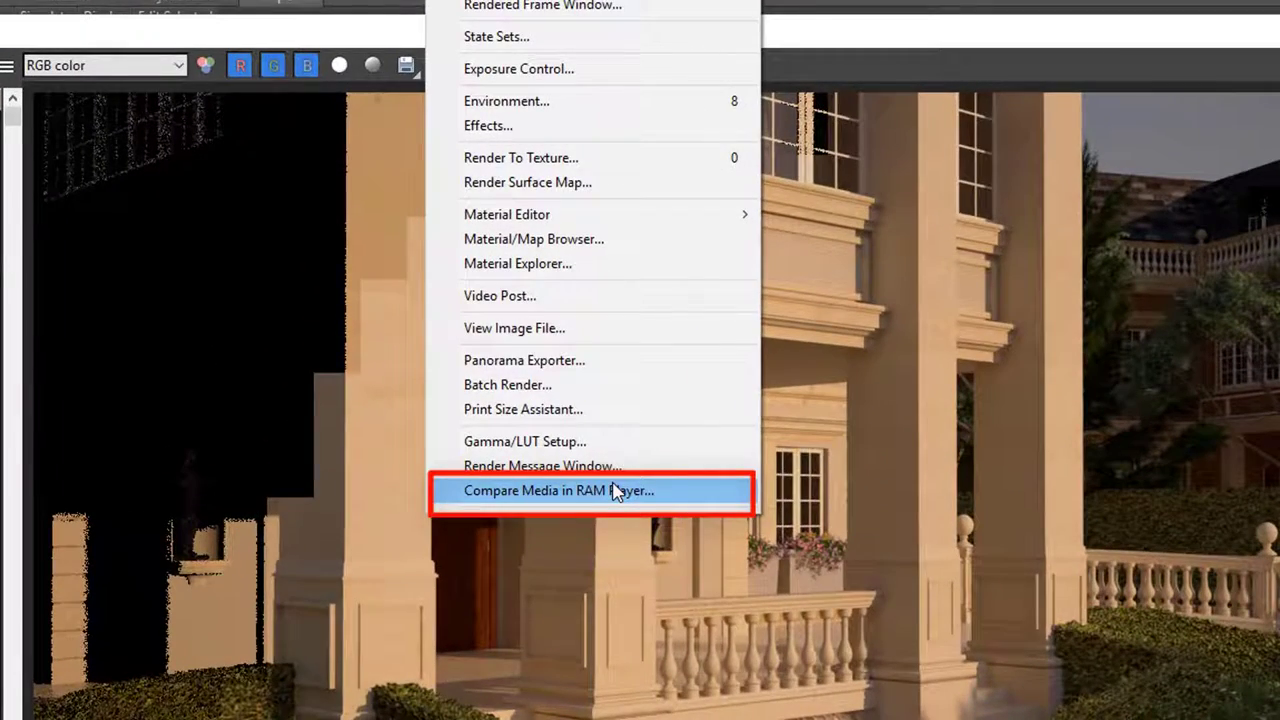
{"action": "left_click", "coordinate": [596, 491]}
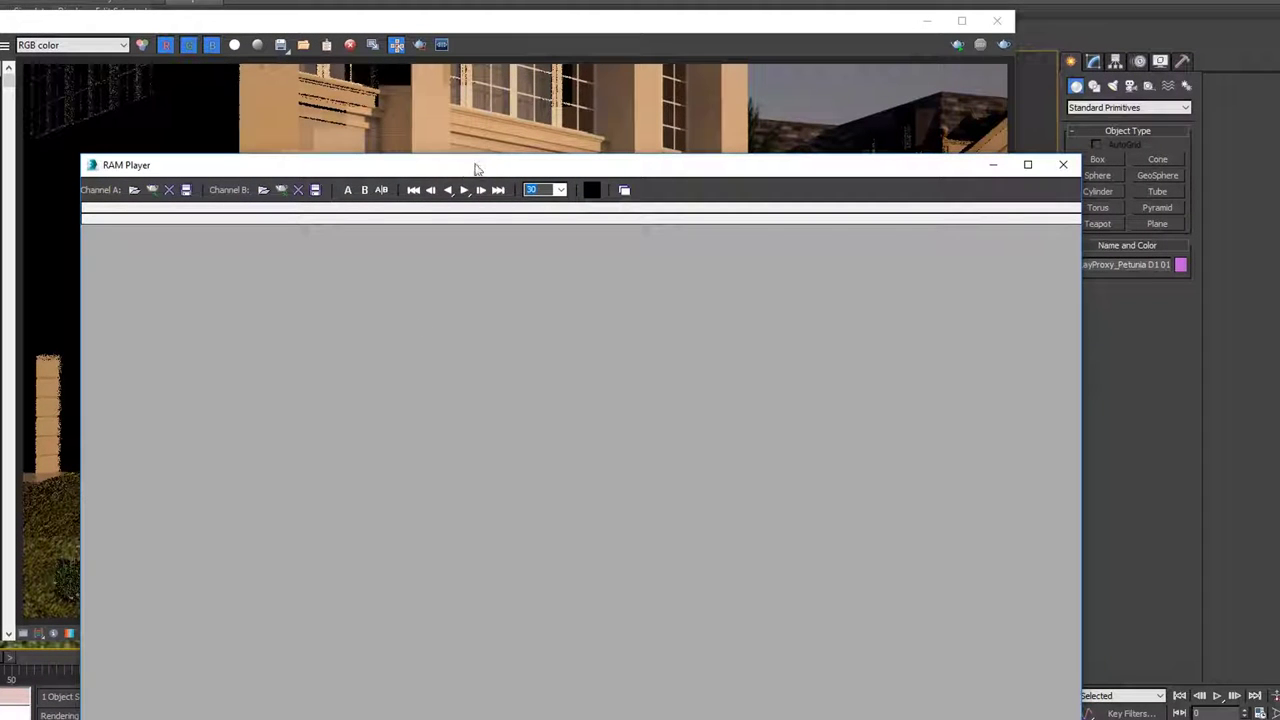
{"action": "mouse_move", "coordinate": [462, 176]}
{"action": "left_mouse_down"}
{"action": "mouse_move", "coordinate": [511, 69]}
{"action": "mouse_move", "coordinate": [505, 22]}
{"action": "left_mouse_up"}
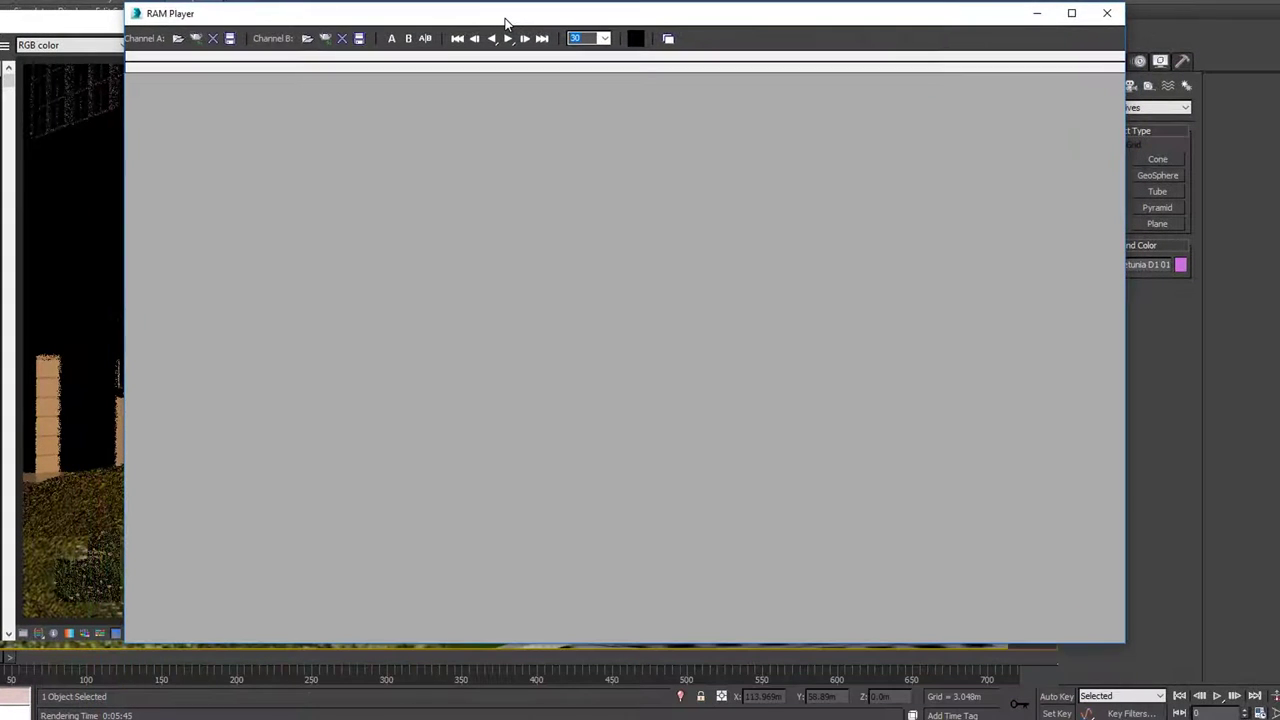
Load CRANE CAMERA0000.rpf from FINAL RENDER into Channel A as a 0–27 sequence at 1280×720.
{"action": "left_click", "coordinate": [180, 42]}
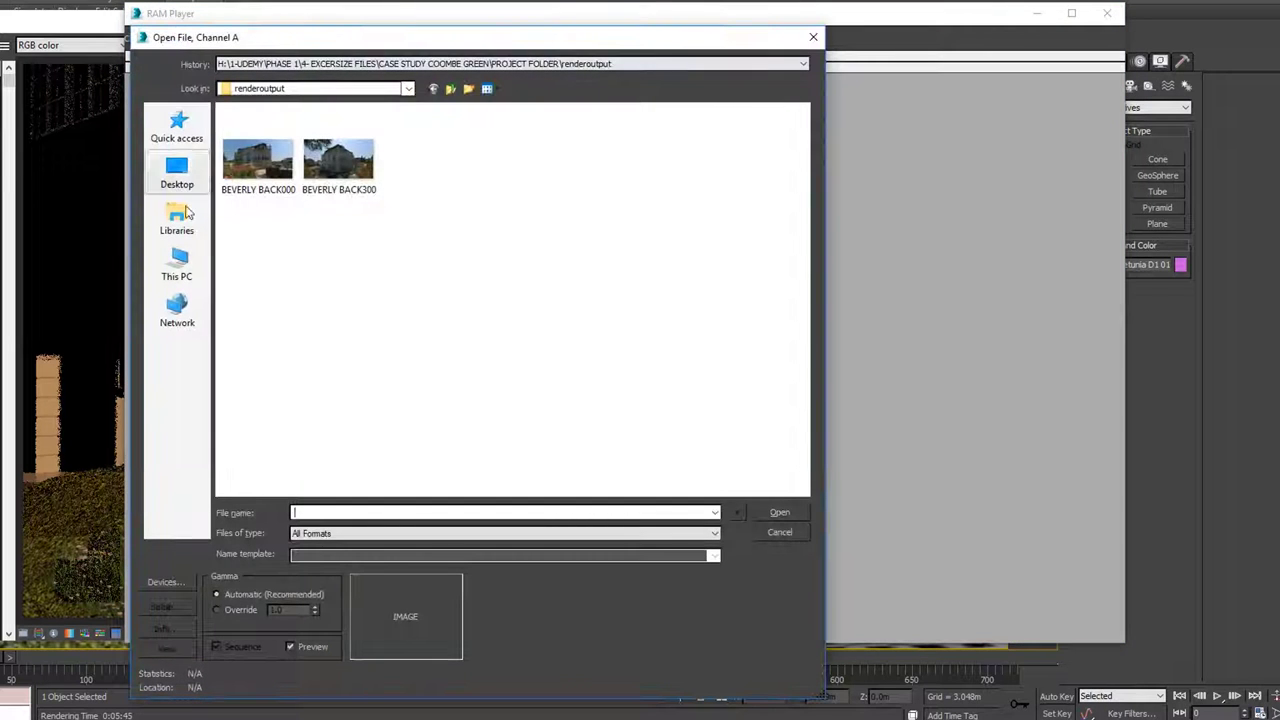
{"action": "left_click", "coordinate": [177, 265]}
{"action": "double_click", "coordinate": [600, 280]}
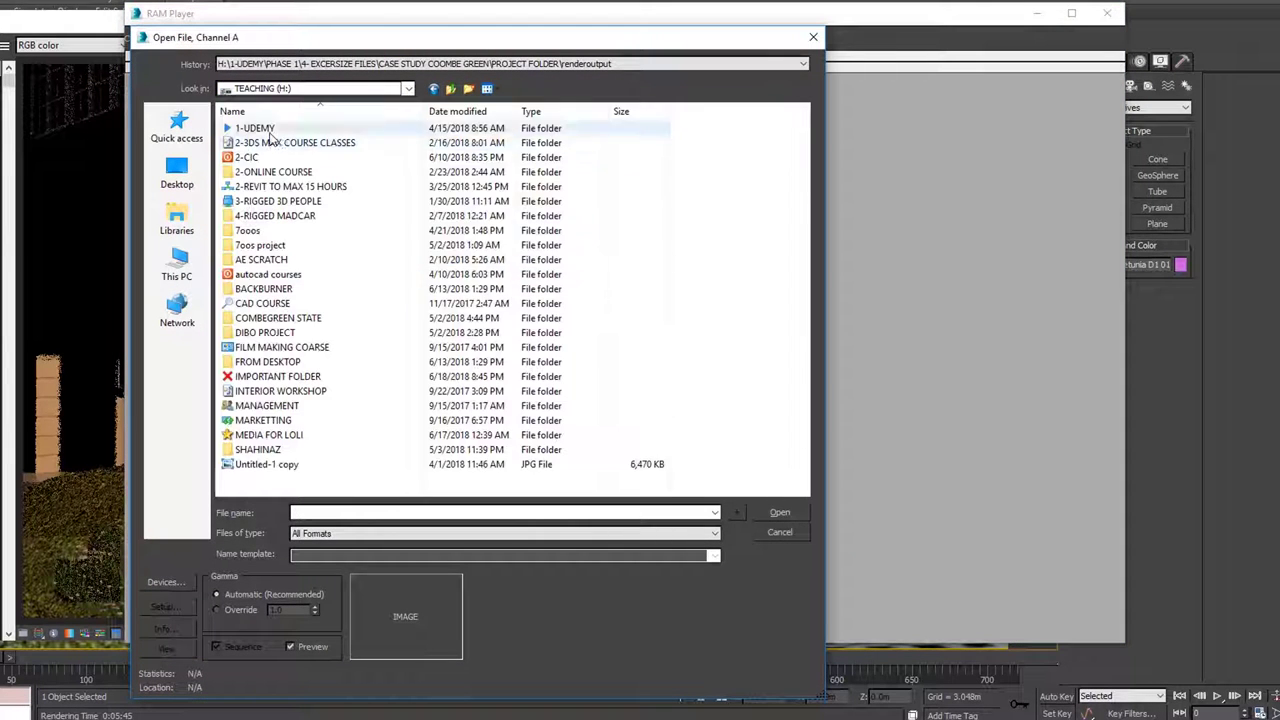
{"action": "double_click", "coordinate": [268, 130]}
{"action": "double_click", "coordinate": [277, 214]}
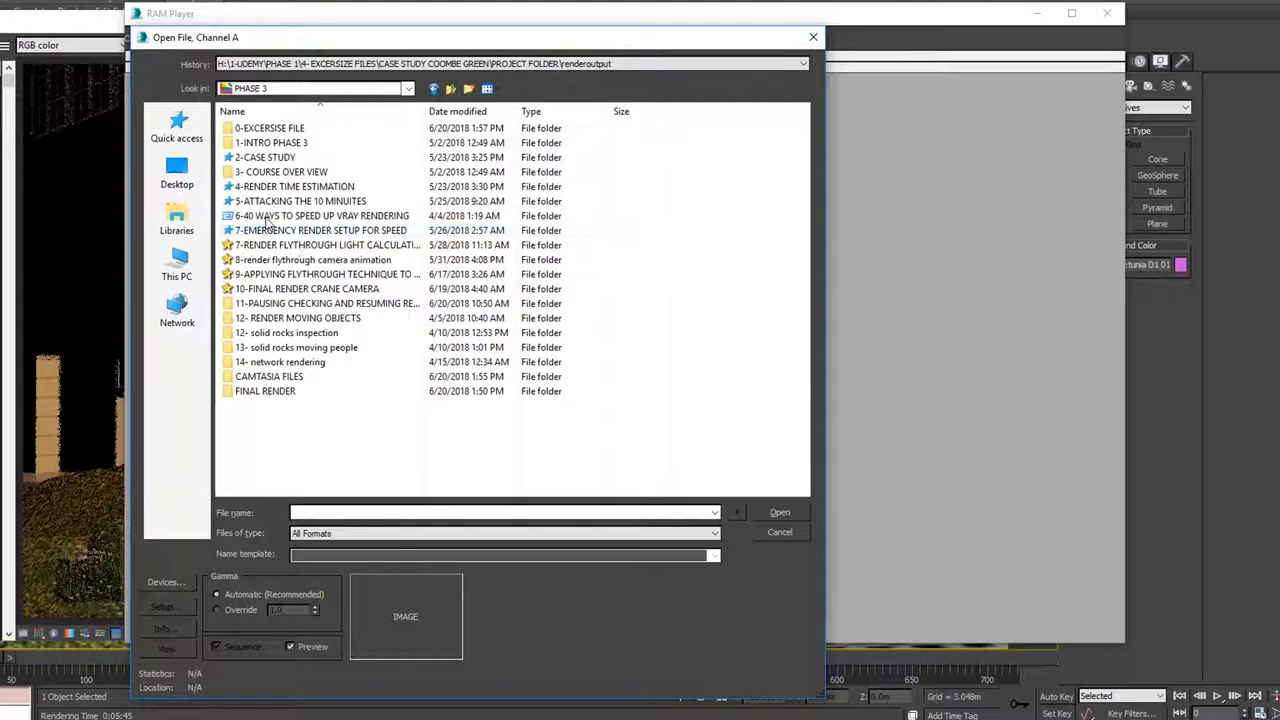
{"action": "double_click", "coordinate": [265, 391]}
{"action": "left_click", "coordinate": [285, 142]}
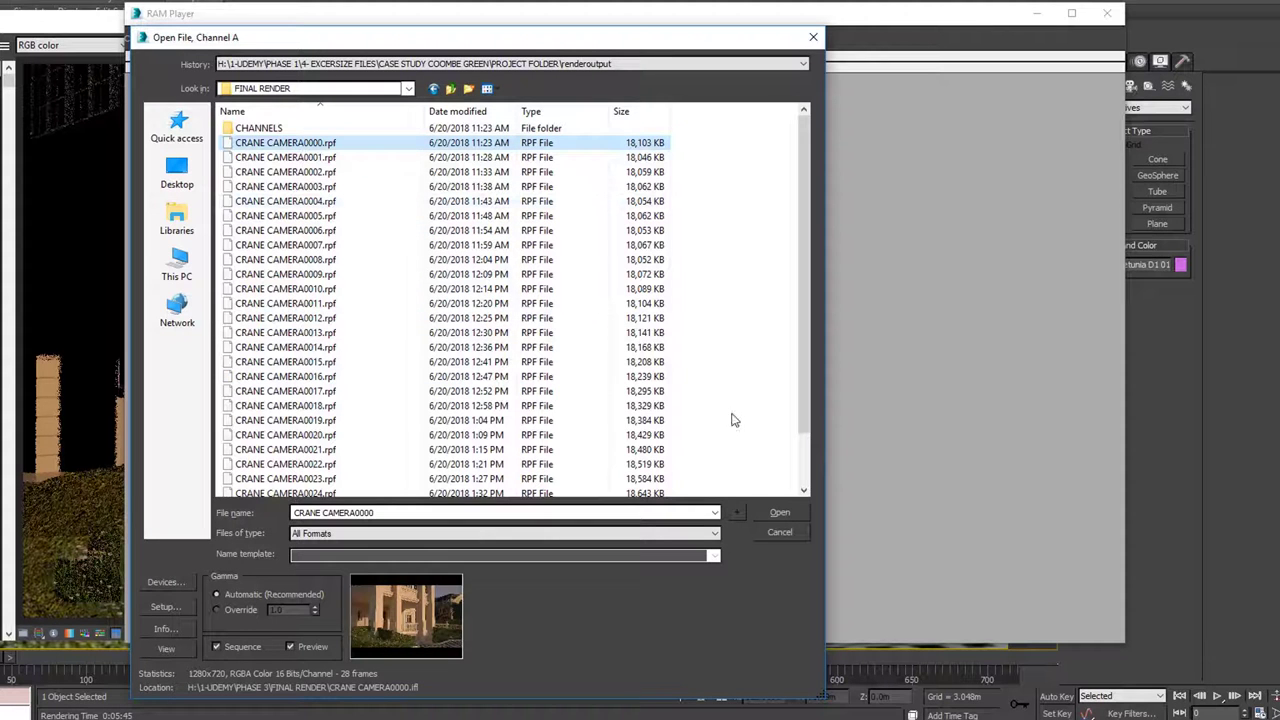
{"action": "left_click", "coordinate": [767, 513]}
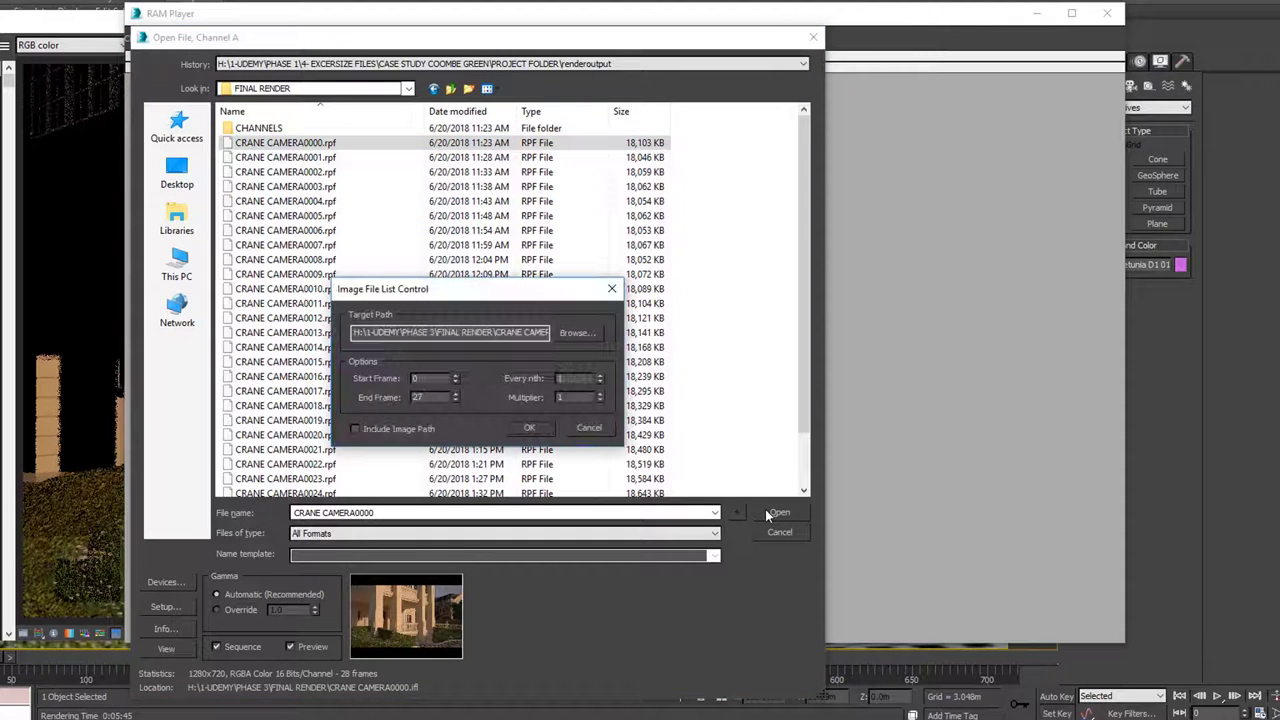
{"action": "left_click", "coordinate": [530, 428]}
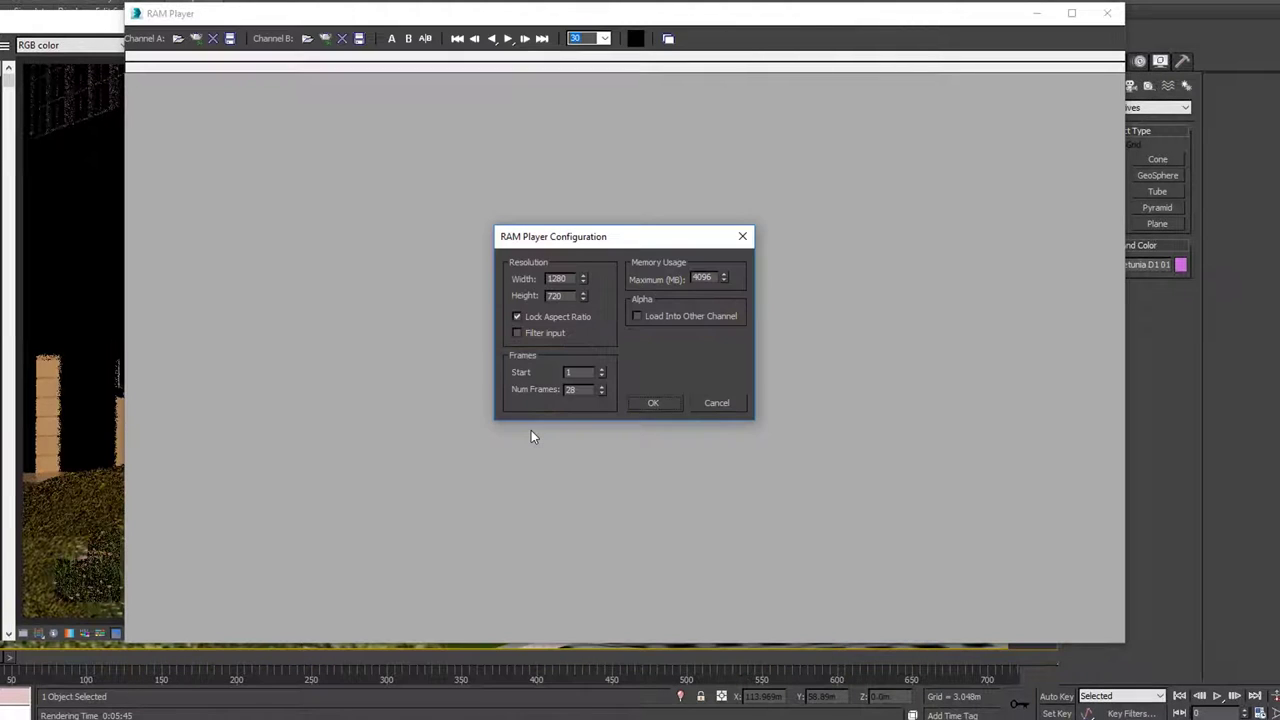
{"action": "left_click", "coordinate": [660, 396]}
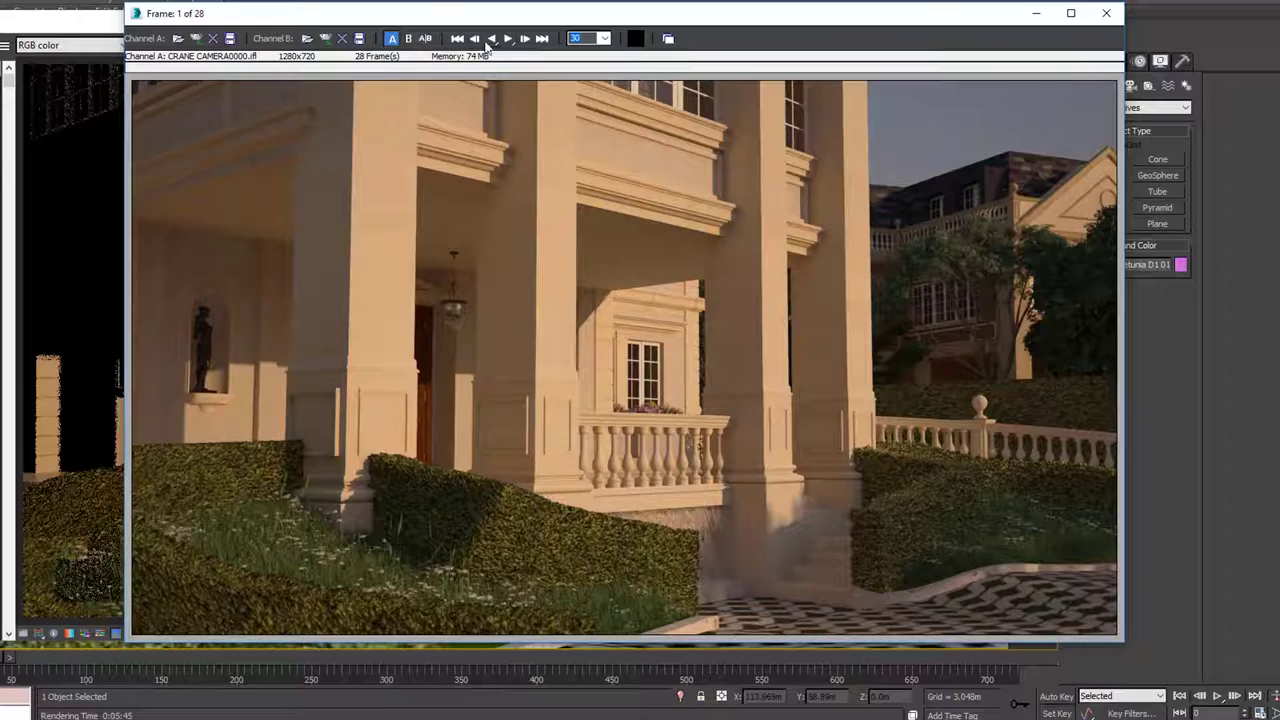
Preview the sequence, then save Channel A to the Desktop as an AVI named TRY CRANE.
{"action": "left_click", "coordinate": [508, 38]}
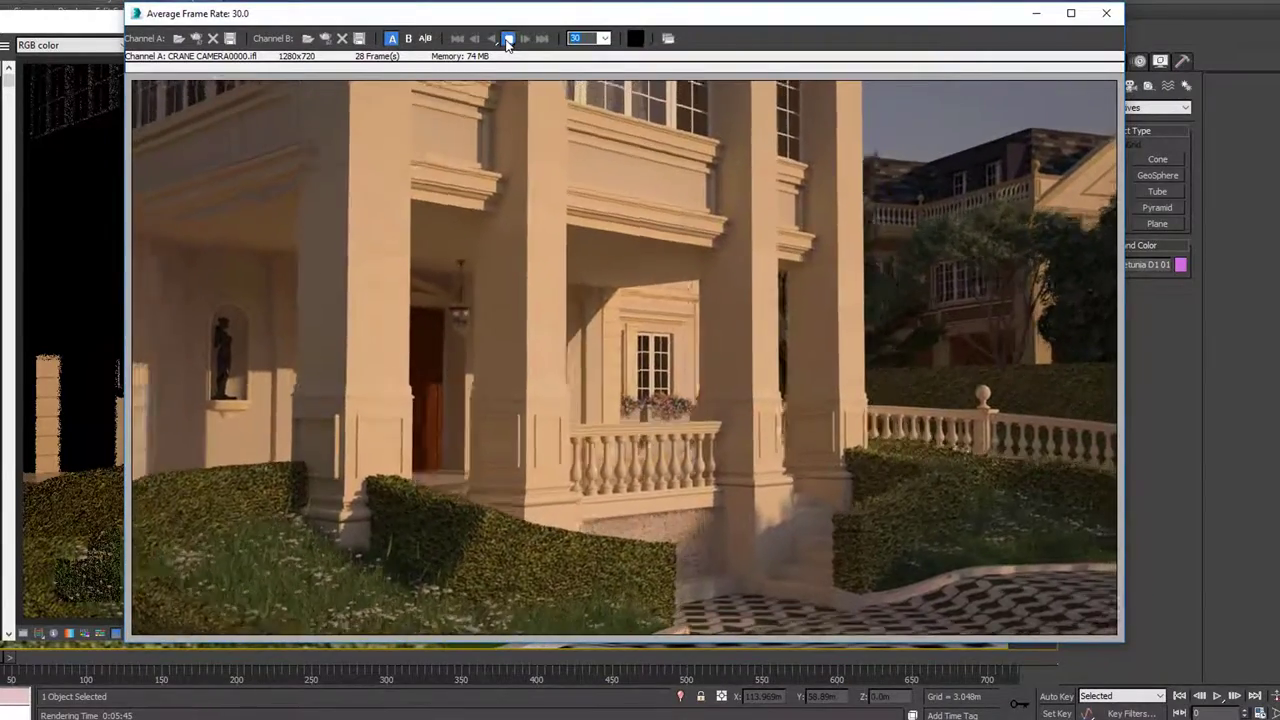
{"action": "left_click", "coordinate": [508, 38]}
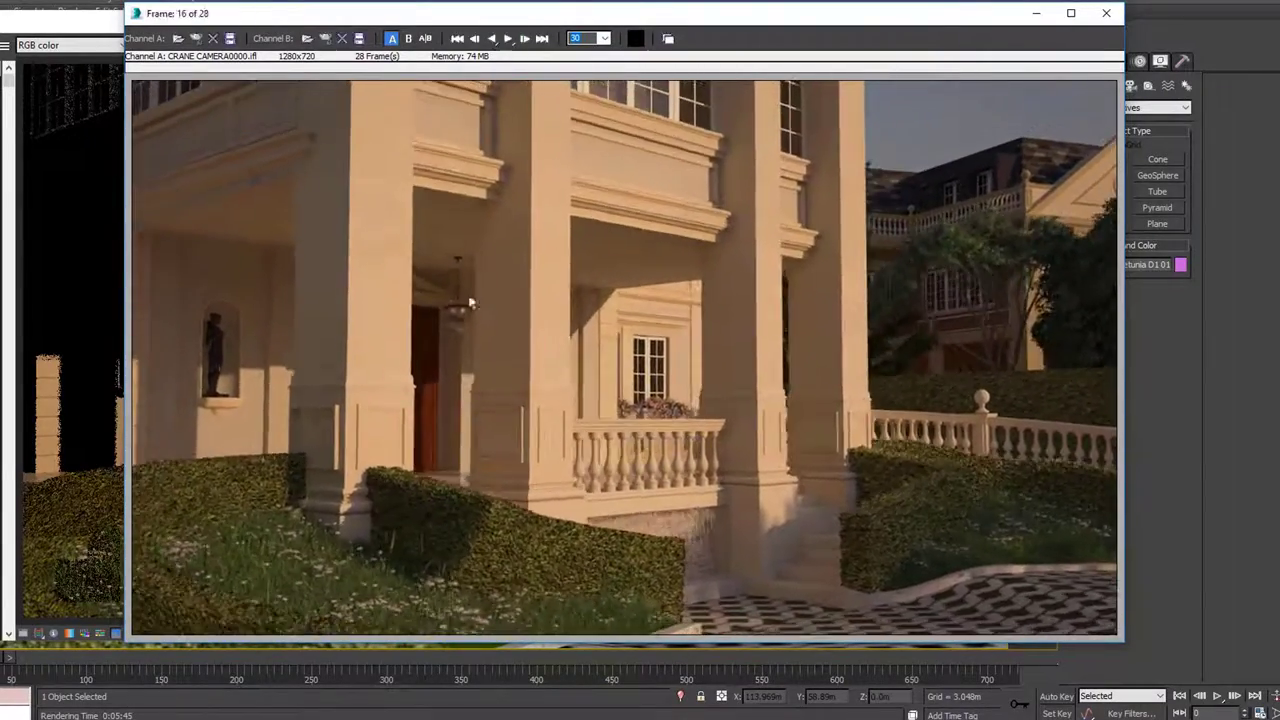
{"action": "left_click", "coordinate": [231, 38]}
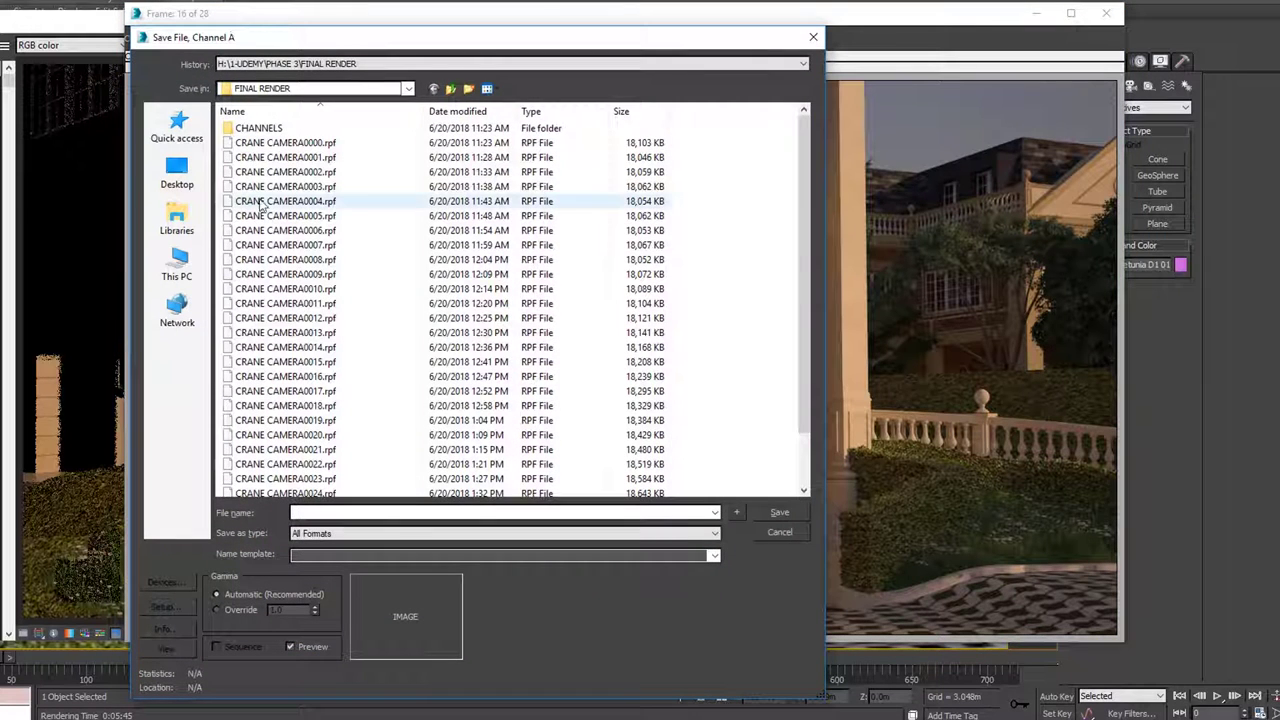
{"action": "left_click", "coordinate": [177, 170]}
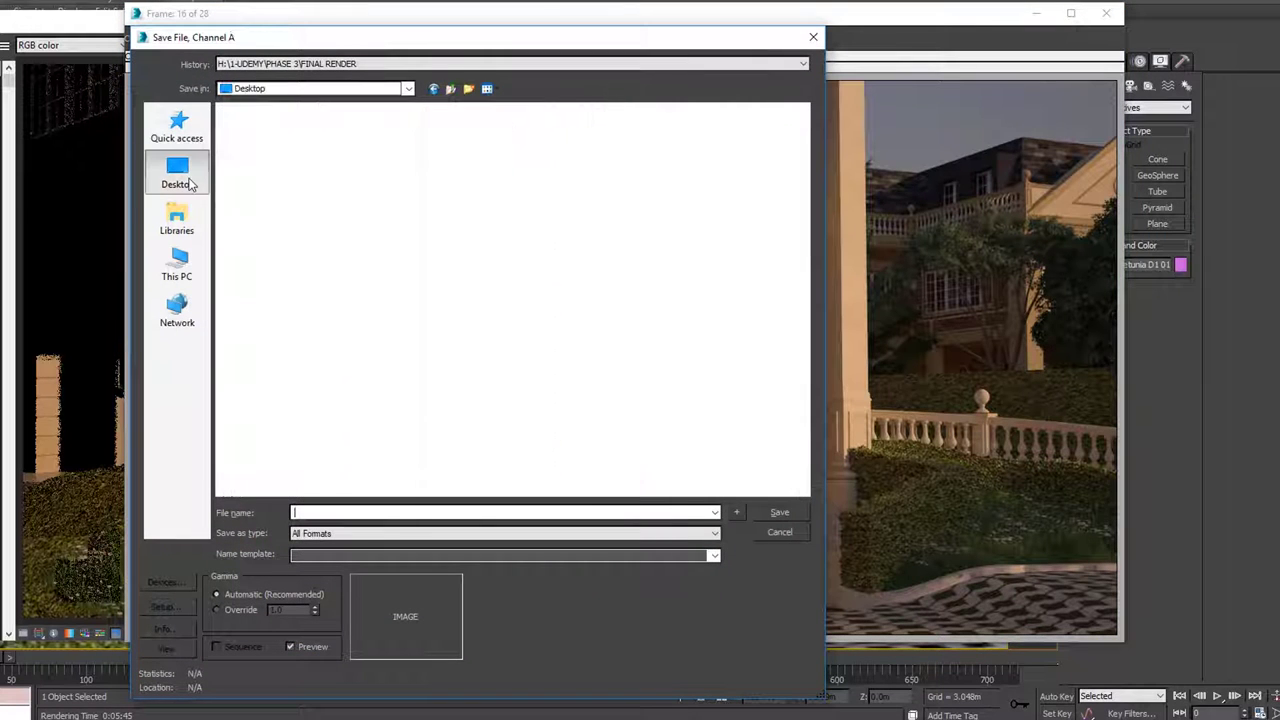
{"action": "left_click", "coordinate": [517, 535]}
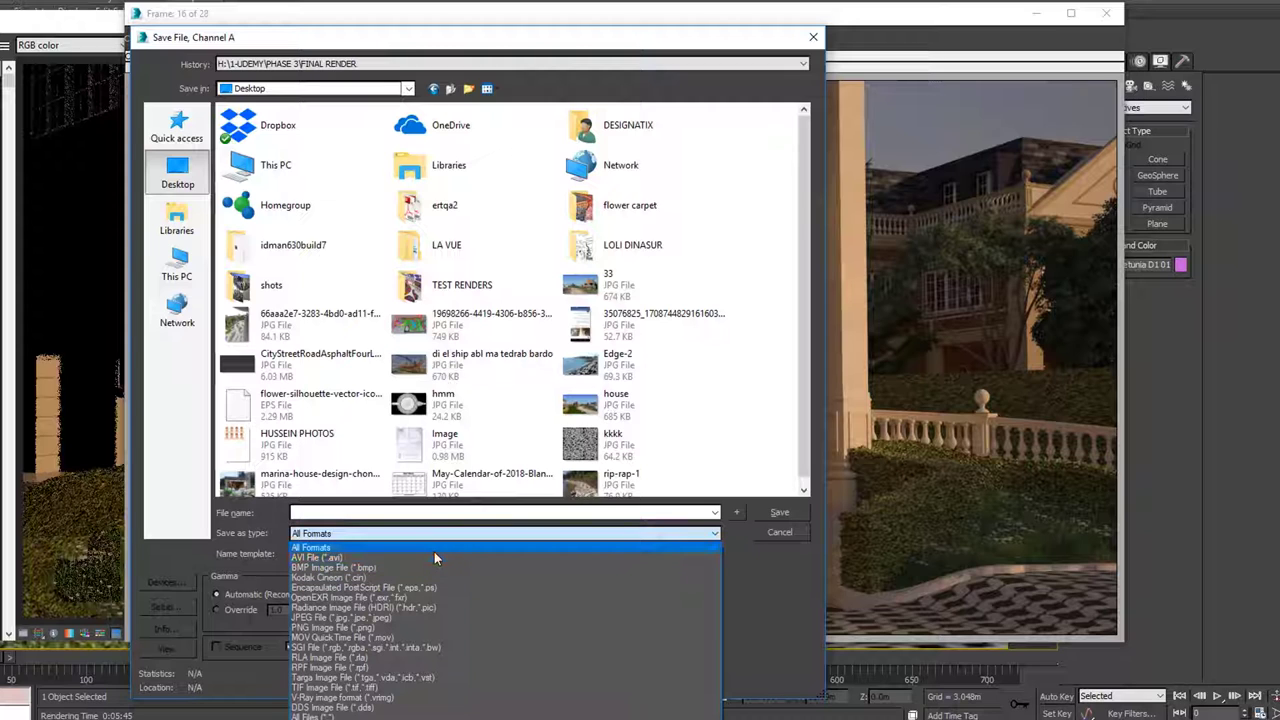
{"action": "left_click", "coordinate": [381, 557]}
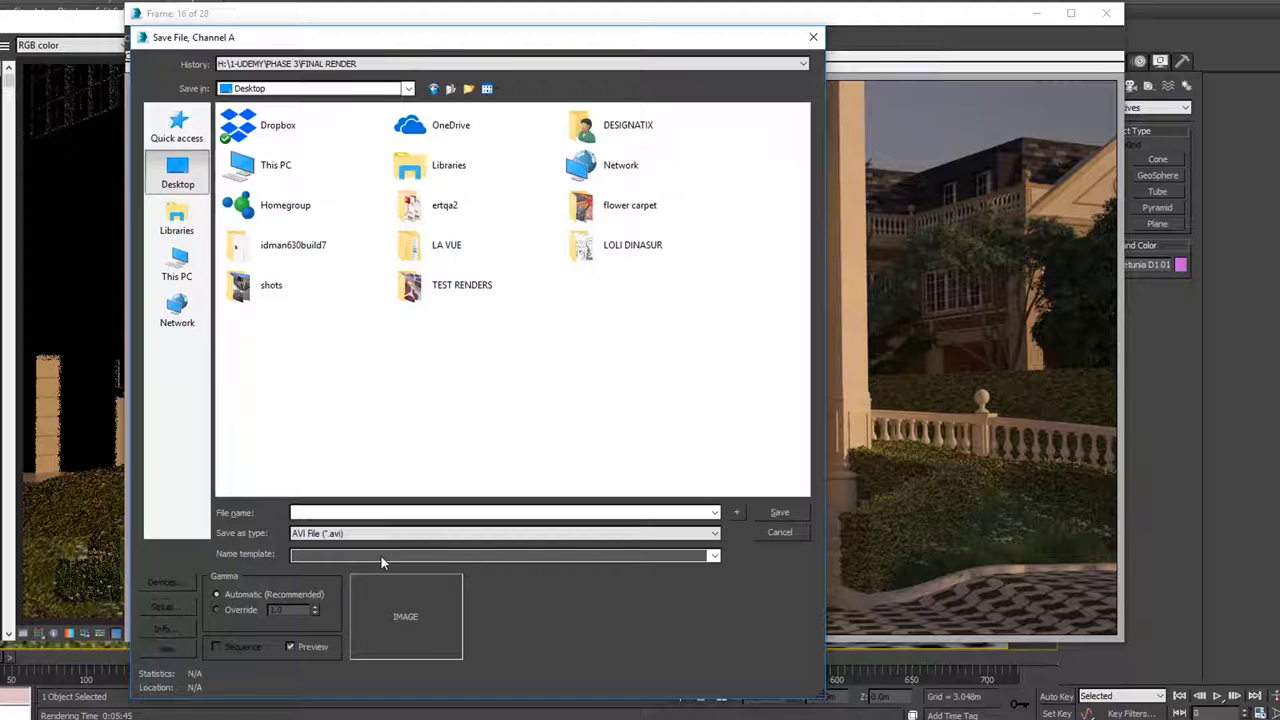
{"action": "left_click", "coordinate": [307, 514]}
{"action": "type", "text": "TR C"}
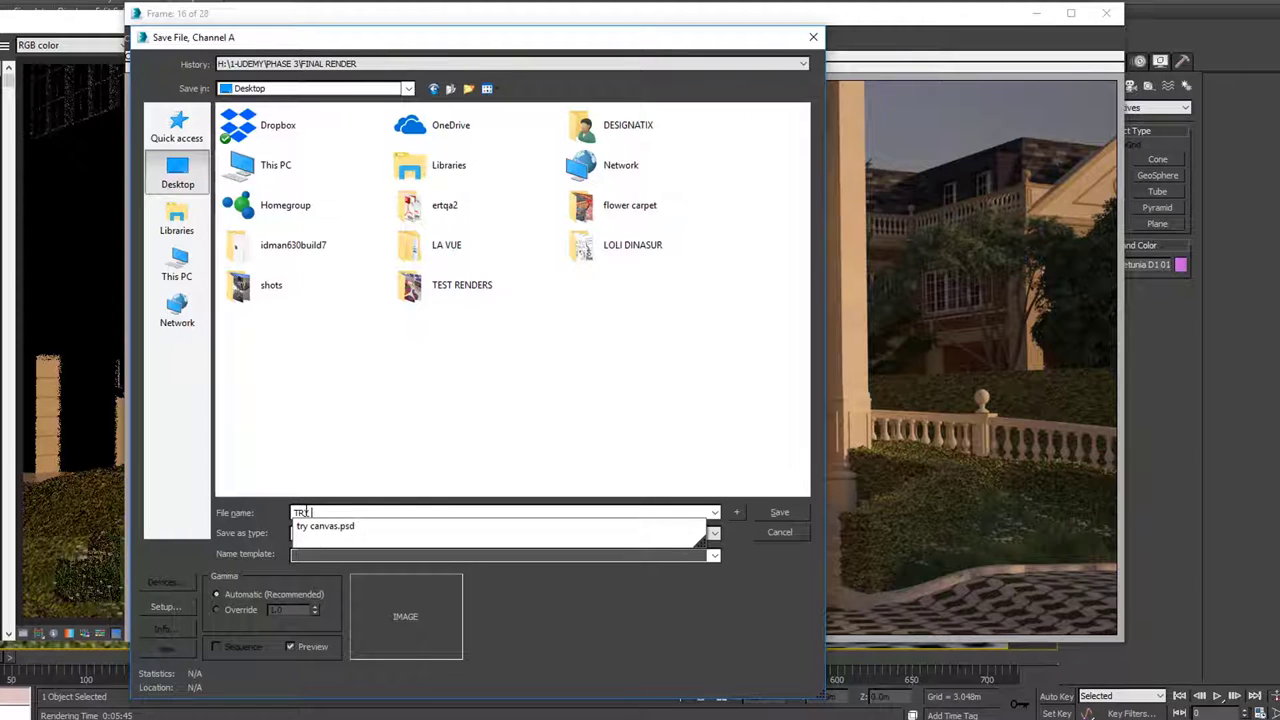
{"action": "type", "text": "RANE"}
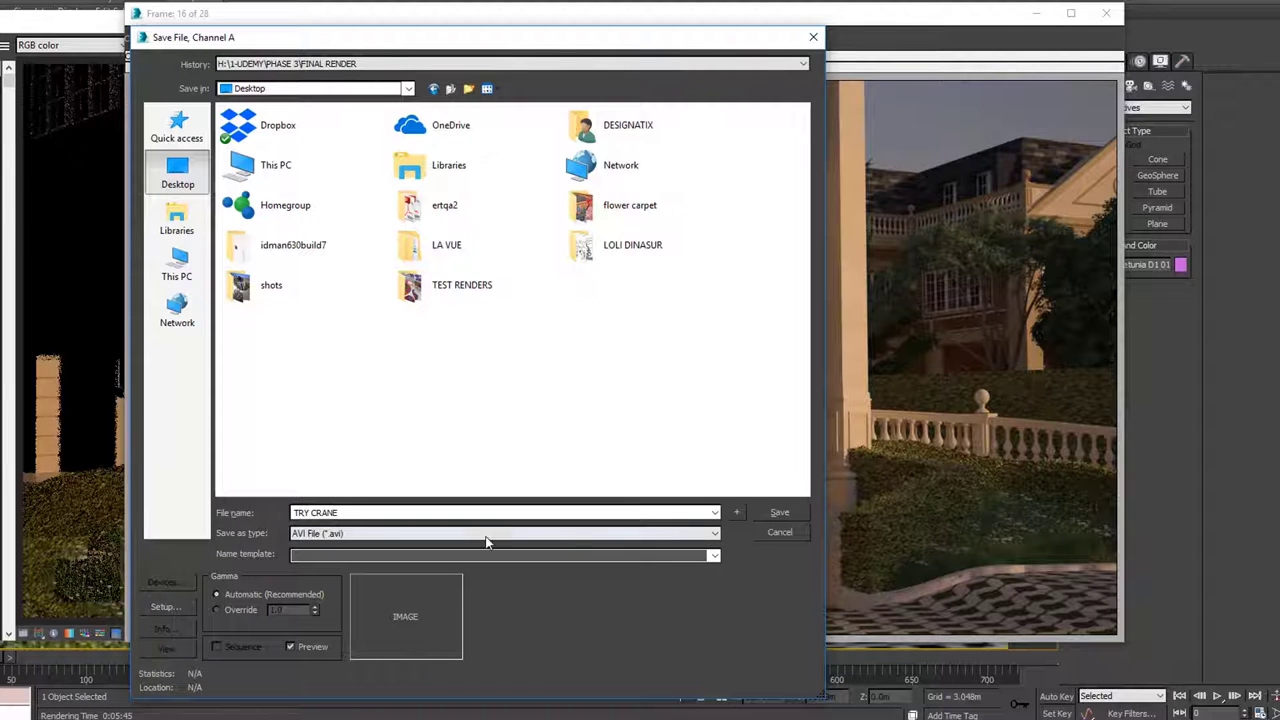
{"action": "key", "text": "Return"}
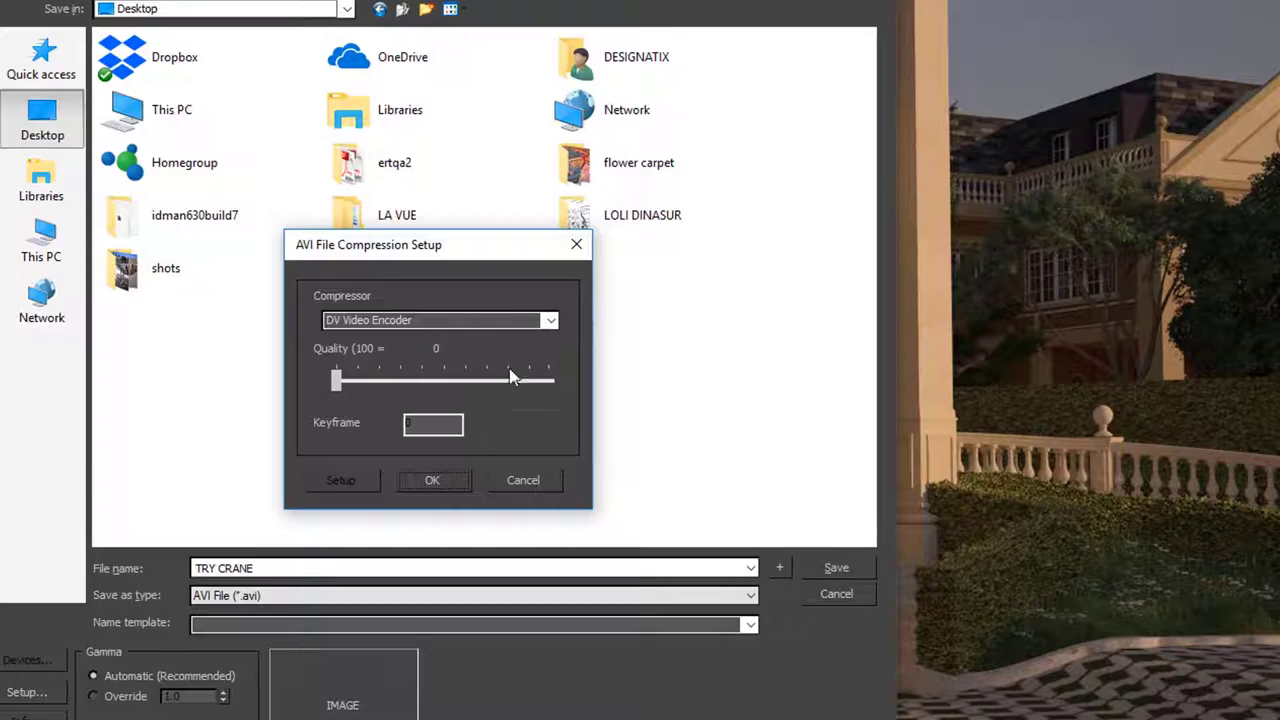
{"action": "left_click", "coordinate": [549, 320]}
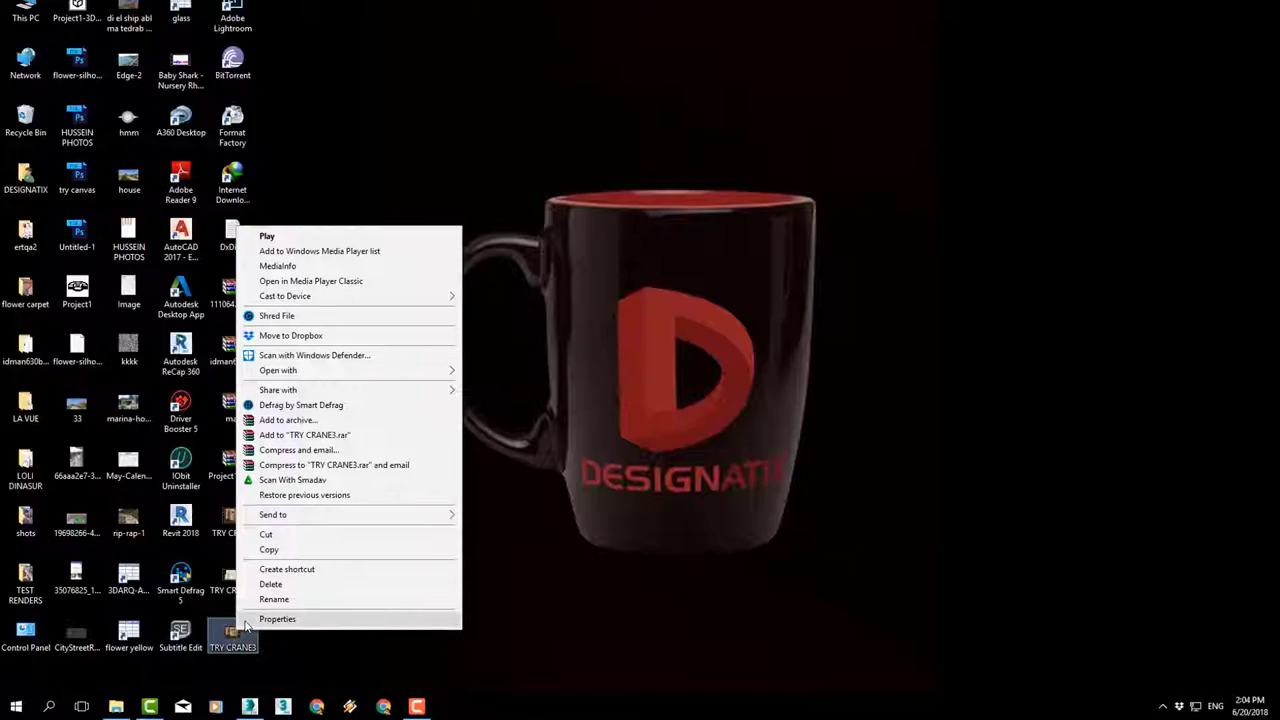
Open the TRY CRANE3 video's properties and highlight its 98.4 MB size.
{"action": "left_click", "coordinate": [247, 619]}
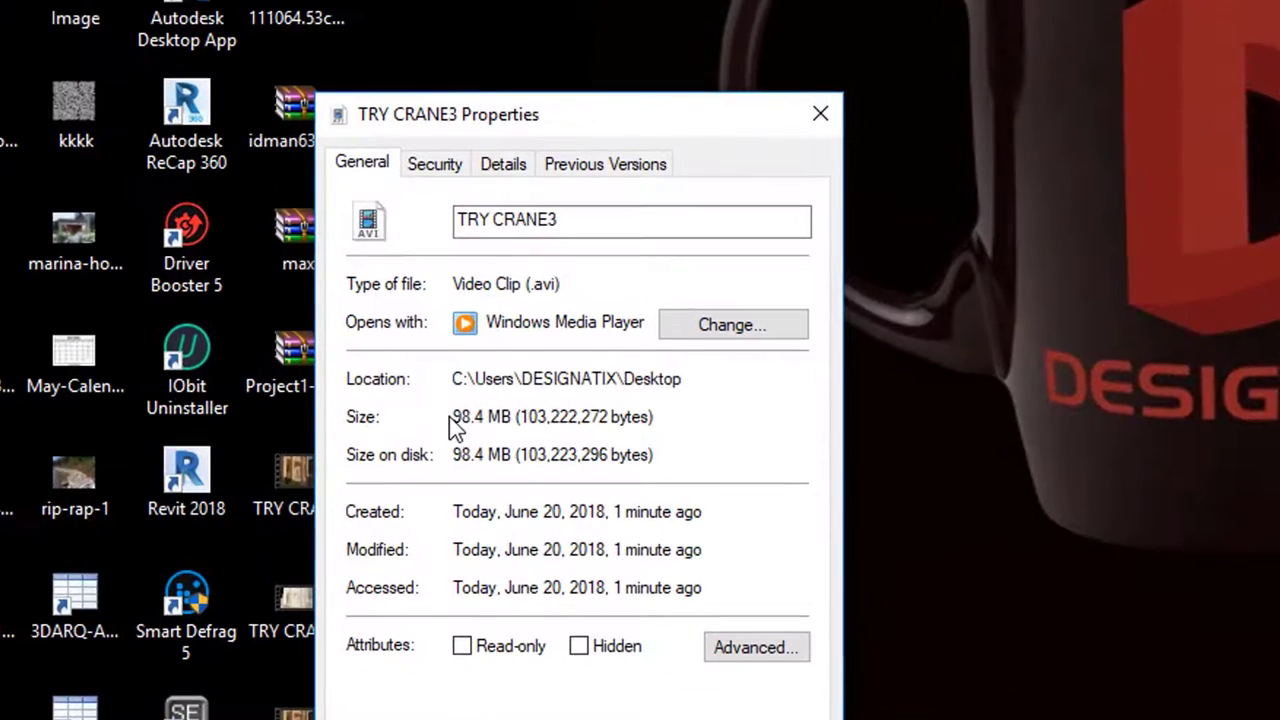
{"action": "left_click_drag", "start_coordinate": [463, 416], "coordinate": [530, 416]}
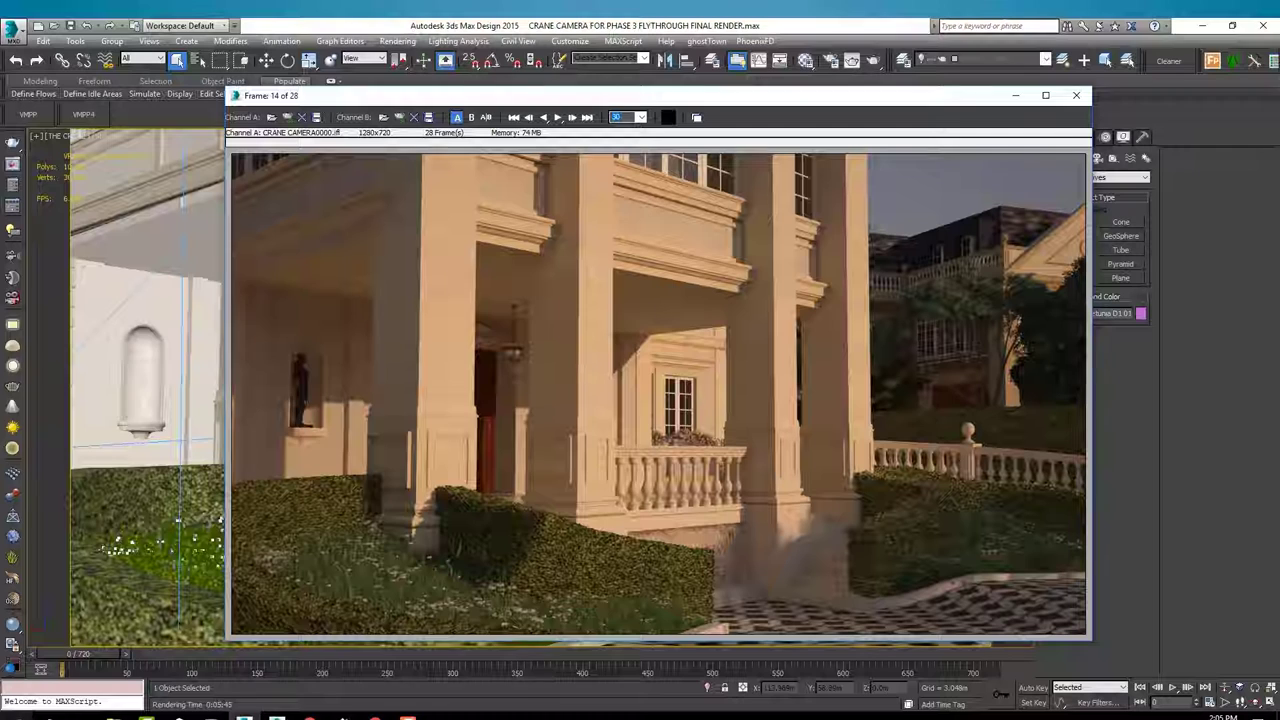
Launch After Effects CC 2017 from the Start menu and create a new empty project.
{"action": "key", "text": "super"}
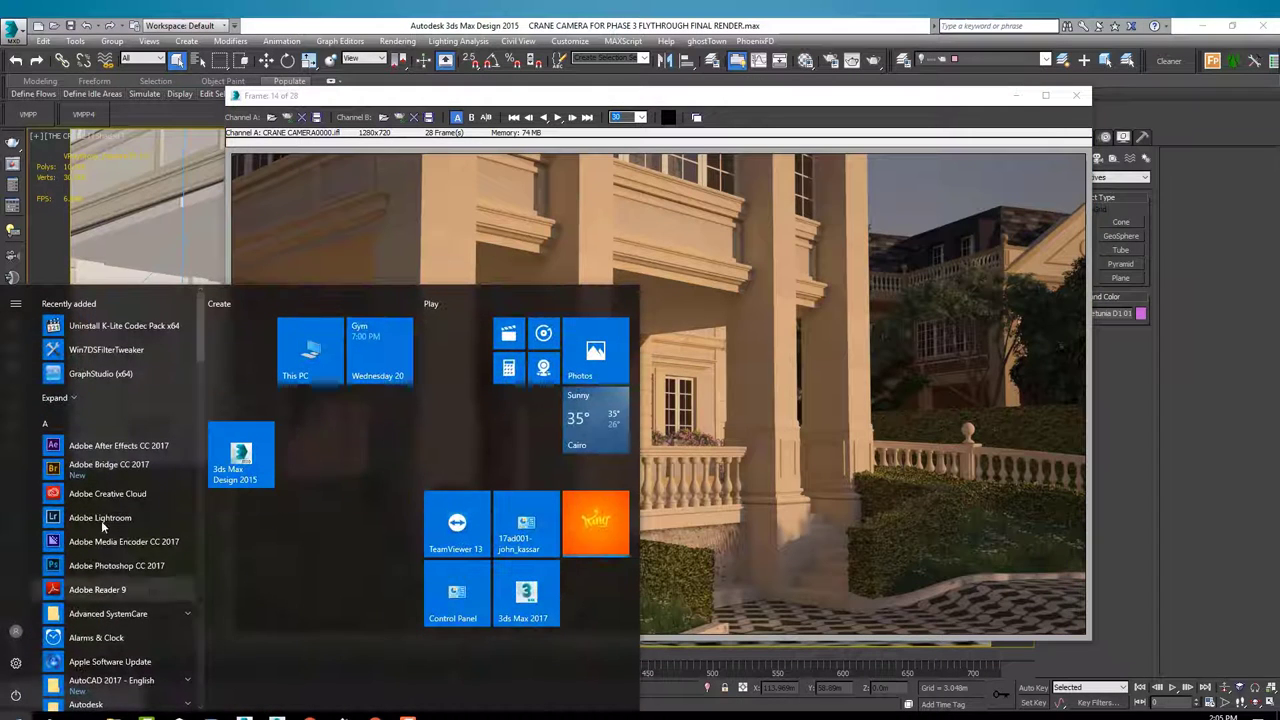
{"action": "left_click", "coordinate": [100, 445]}
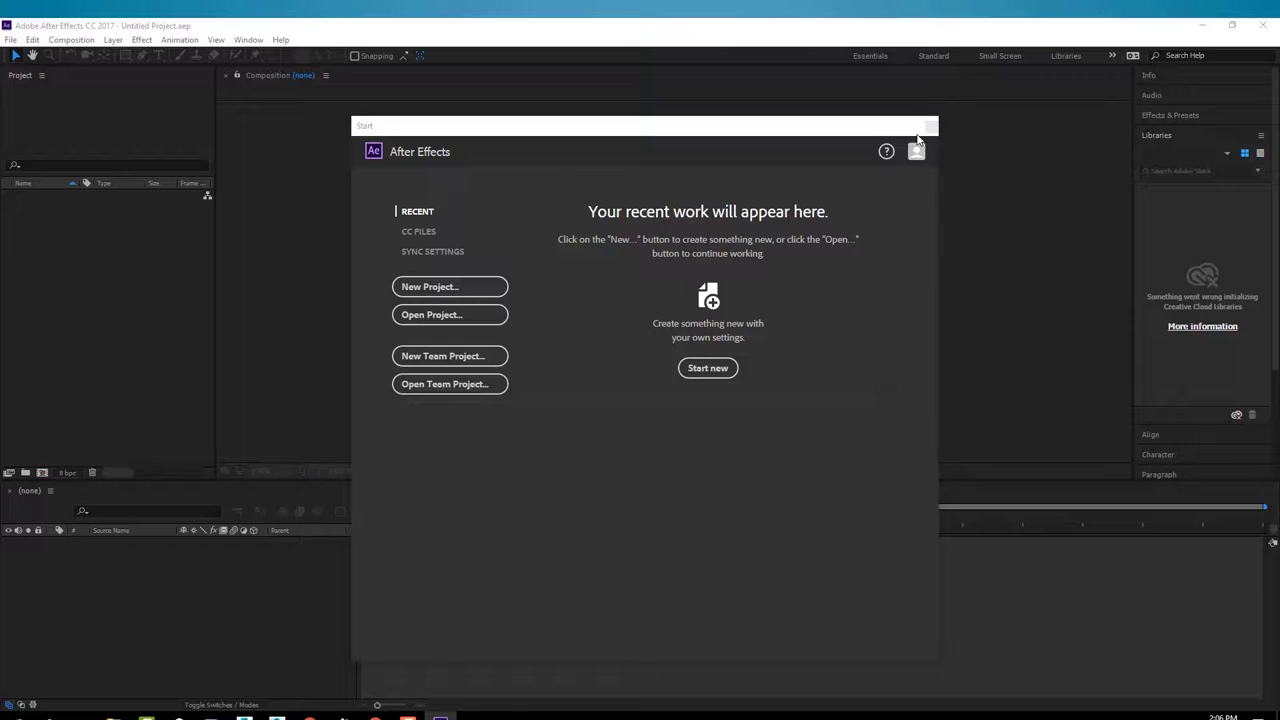
{"action": "left_click", "coordinate": [446, 289]}
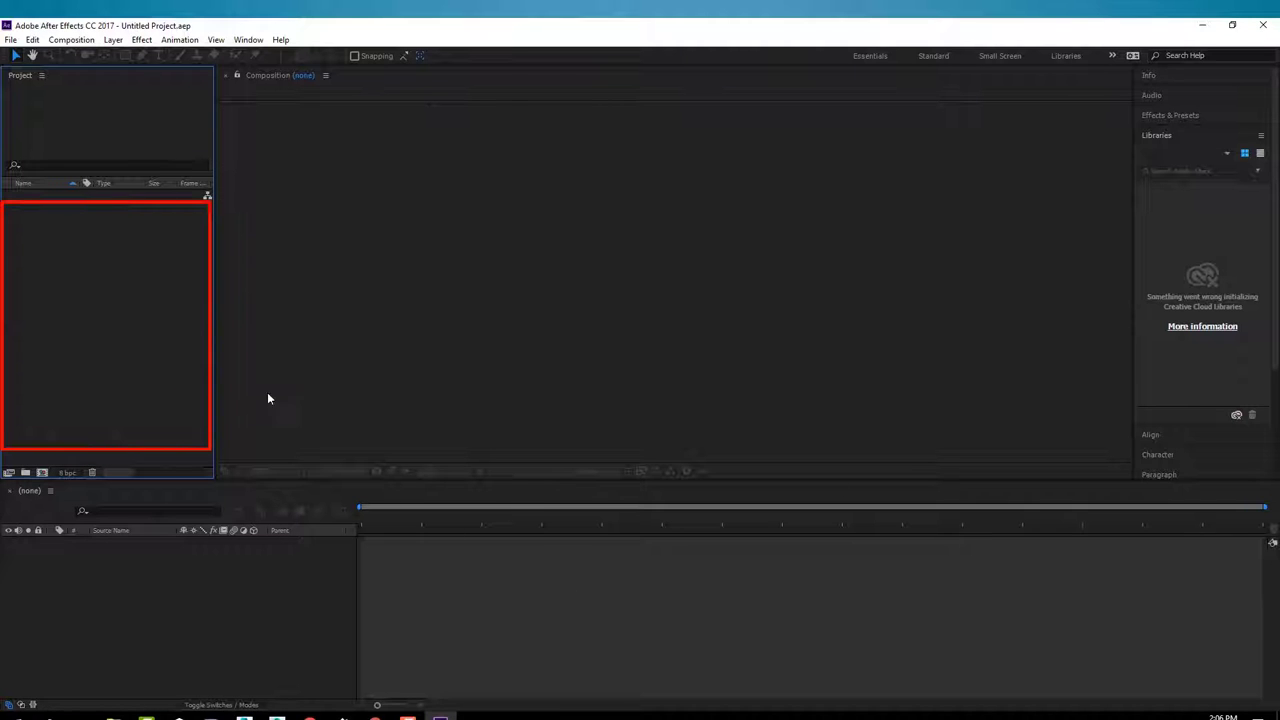
{"action": "left_click", "coordinate": [8, 40]}
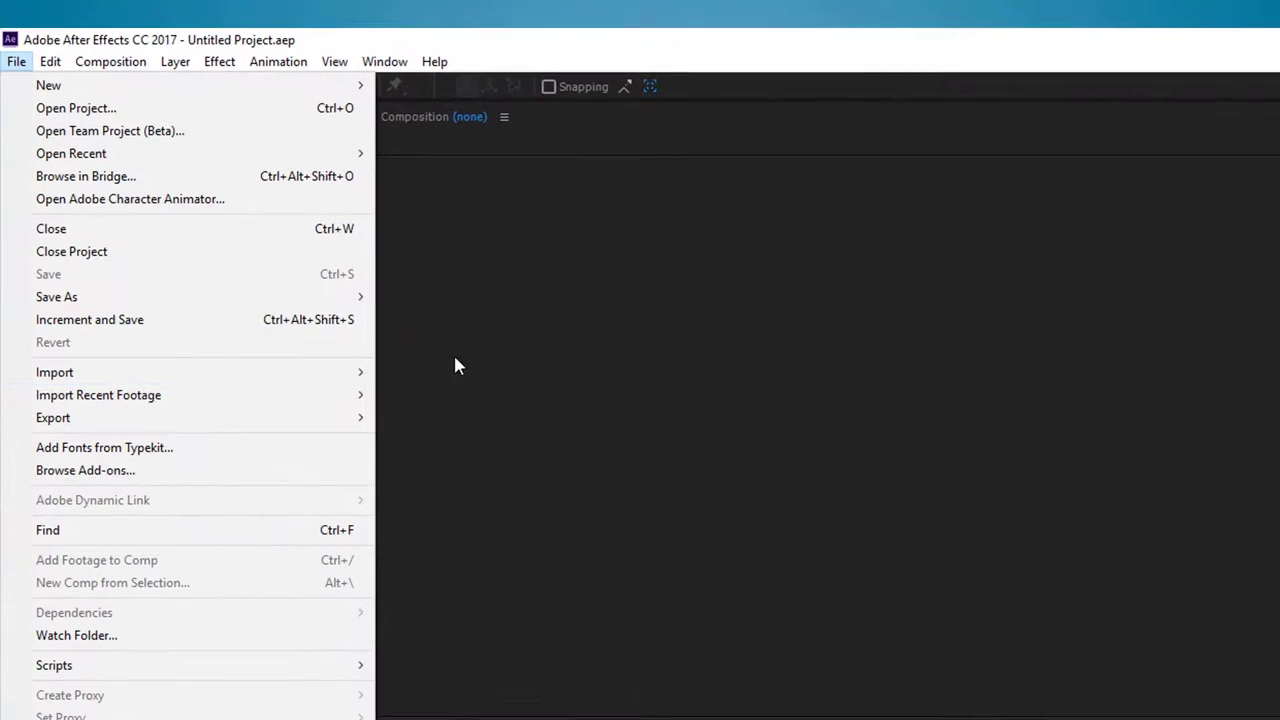
{"action": "mouse_move", "coordinate": [55, 372]}
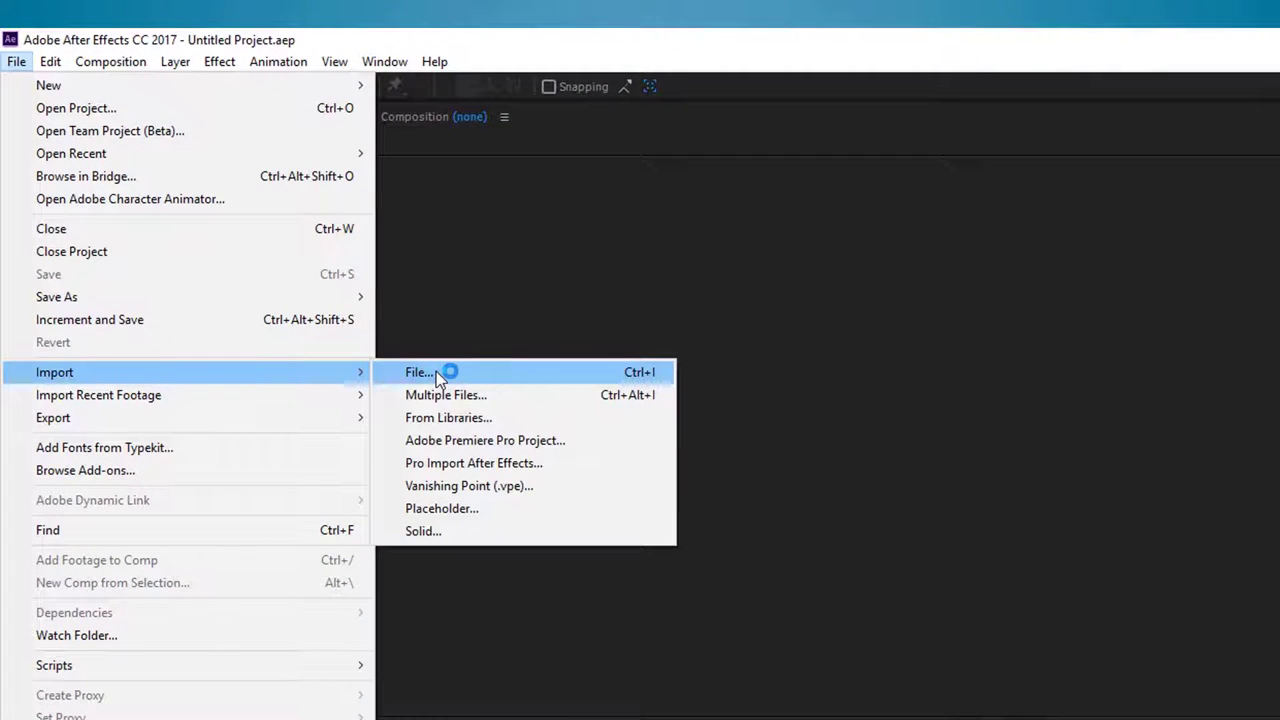
In Import File, browse to PHASE 3\FINAL RENDER and select CRANE CAMERA0000.rpf as an RLA/RPF sequence.
{"action": "left_click", "coordinate": [436, 371]}
{"action": "scroll", "coordinate": [177, 394], "scroll_direction": "up", "scroll_amount": 5}
{"action": "scroll", "coordinate": [90, 232], "scroll_direction": "up", "scroll_amount": 1}
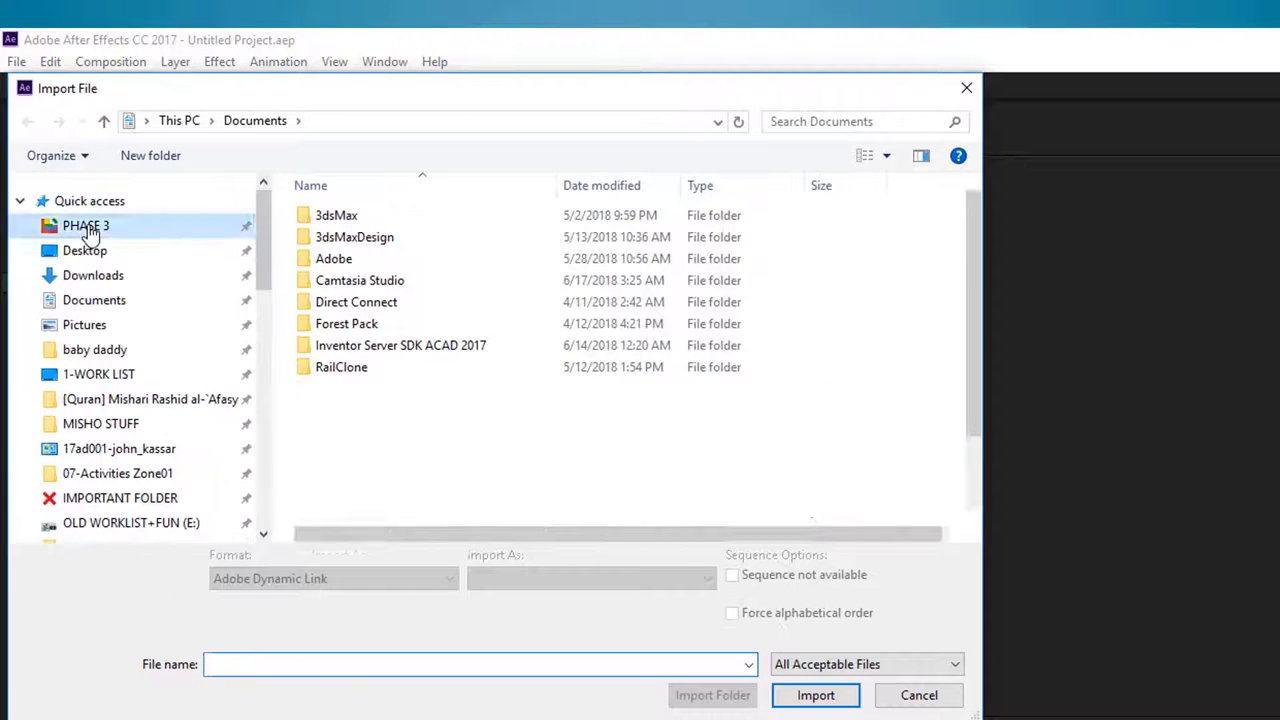
{"action": "left_click", "coordinate": [90, 228]}
{"action": "double_click", "coordinate": [334, 514]}
{"action": "left_click", "coordinate": [370, 237]}
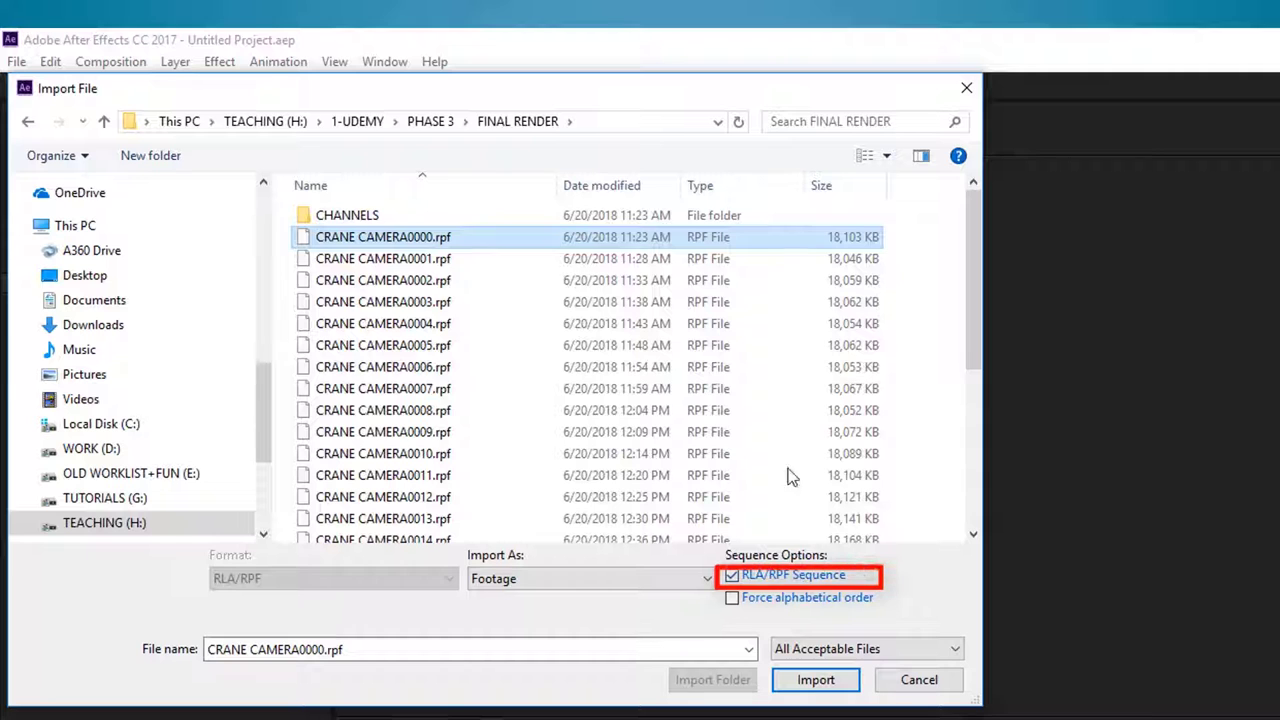
{"action": "mouse_move", "coordinate": [975, 255]}
{"action": "left_mouse_down"}
{"action": "mouse_move", "coordinate": [983, 380]}
{"action": "mouse_move", "coordinate": [982, 213]}
{"action": "left_mouse_up"}
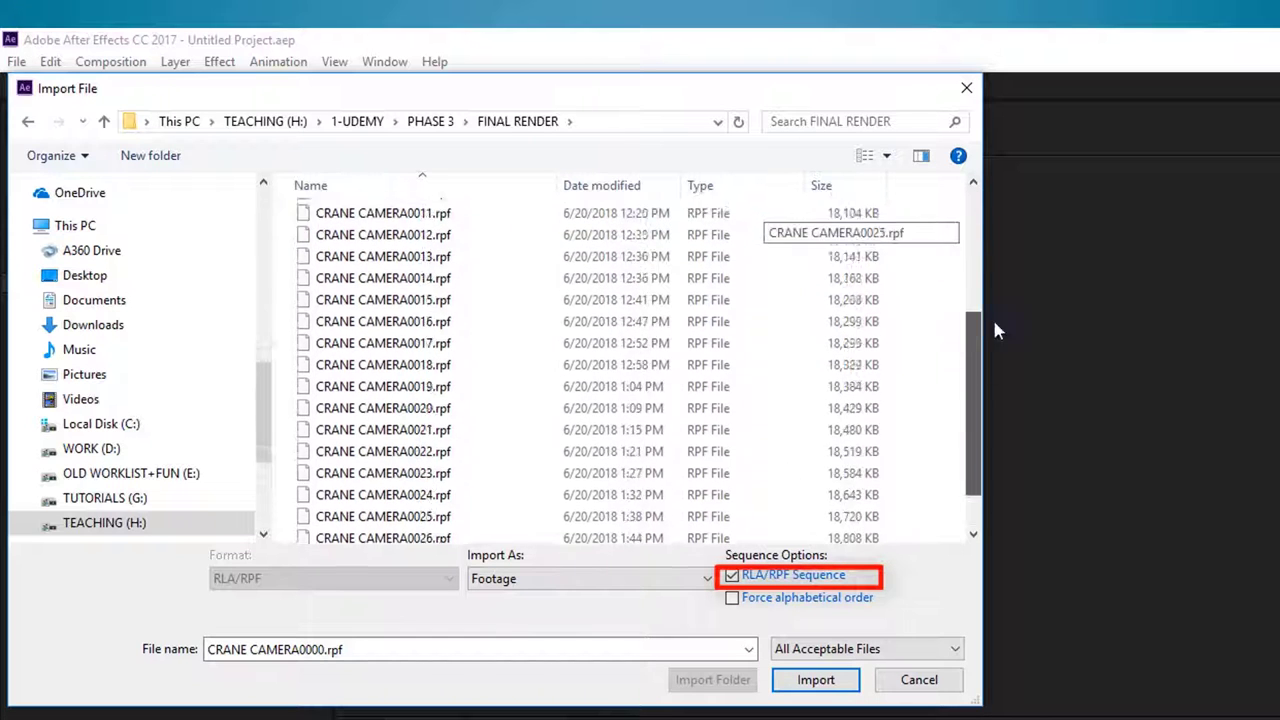
Import the sequence with alpha set to Ignore and build a CRANE CAMERA composition from it.
{"action": "left_click", "coordinate": [812, 681]}
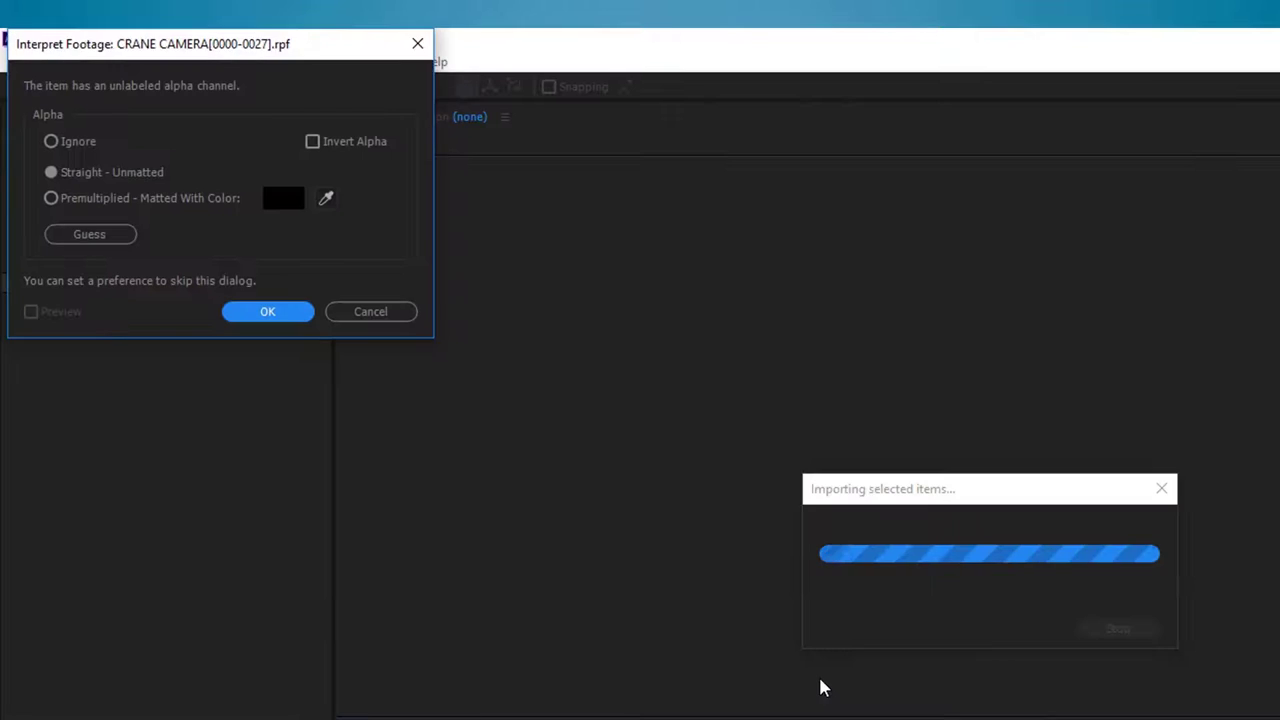
{"action": "left_click", "coordinate": [700, 324]}
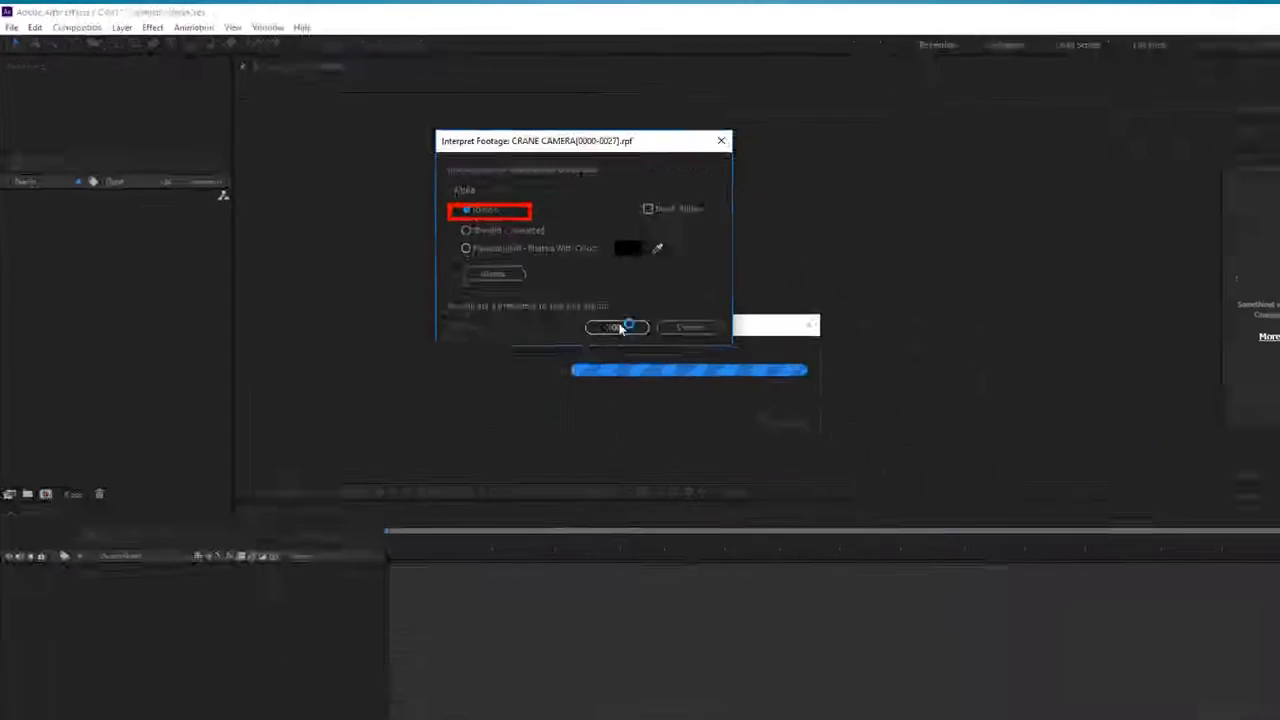
{"action": "left_click", "coordinate": [885, 491]}
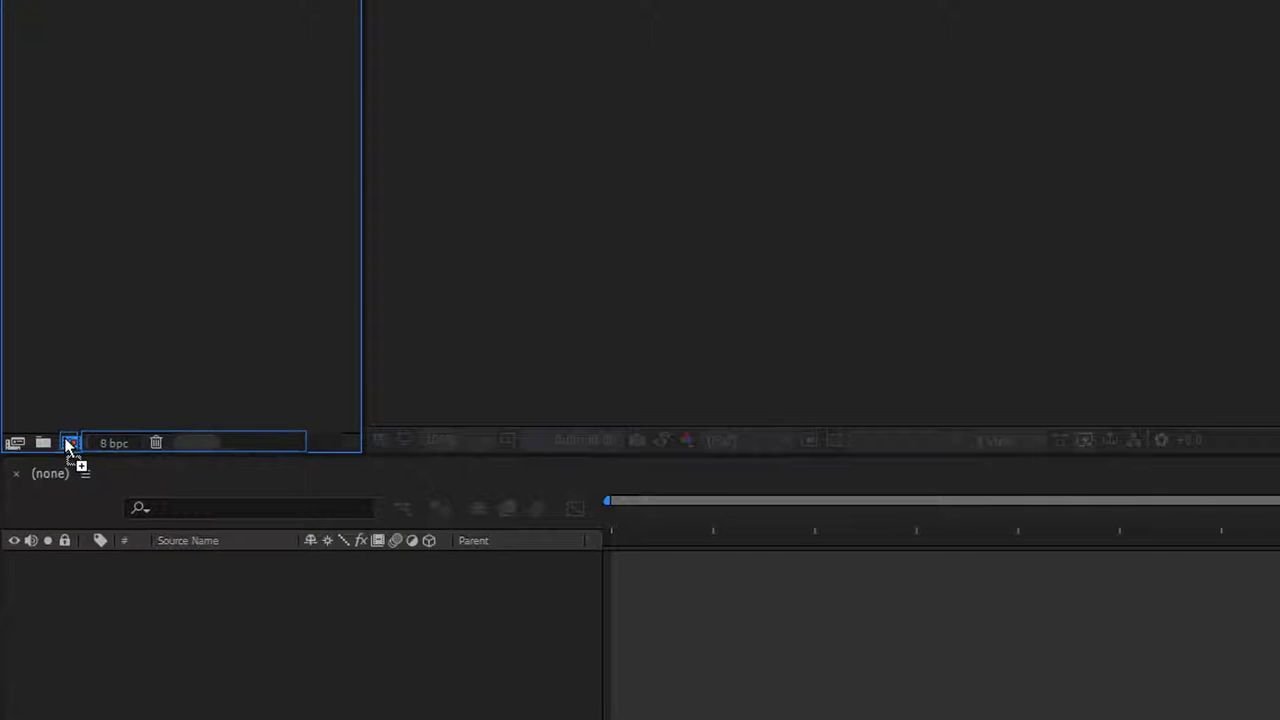
{"action": "left_click_drag", "start_coordinate": [65, 320], "coordinate": [54, 449]}
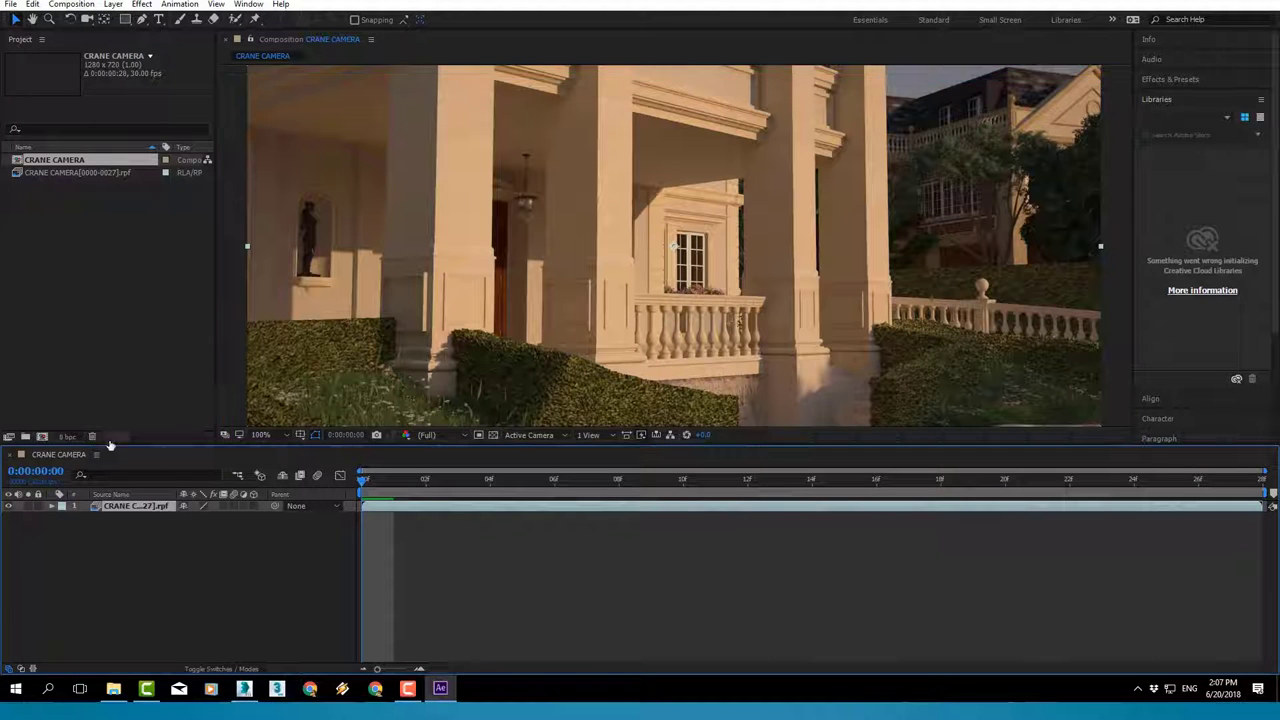
{"action": "left_click", "coordinate": [668, 265]}
{"action": "key", "text": "space"}
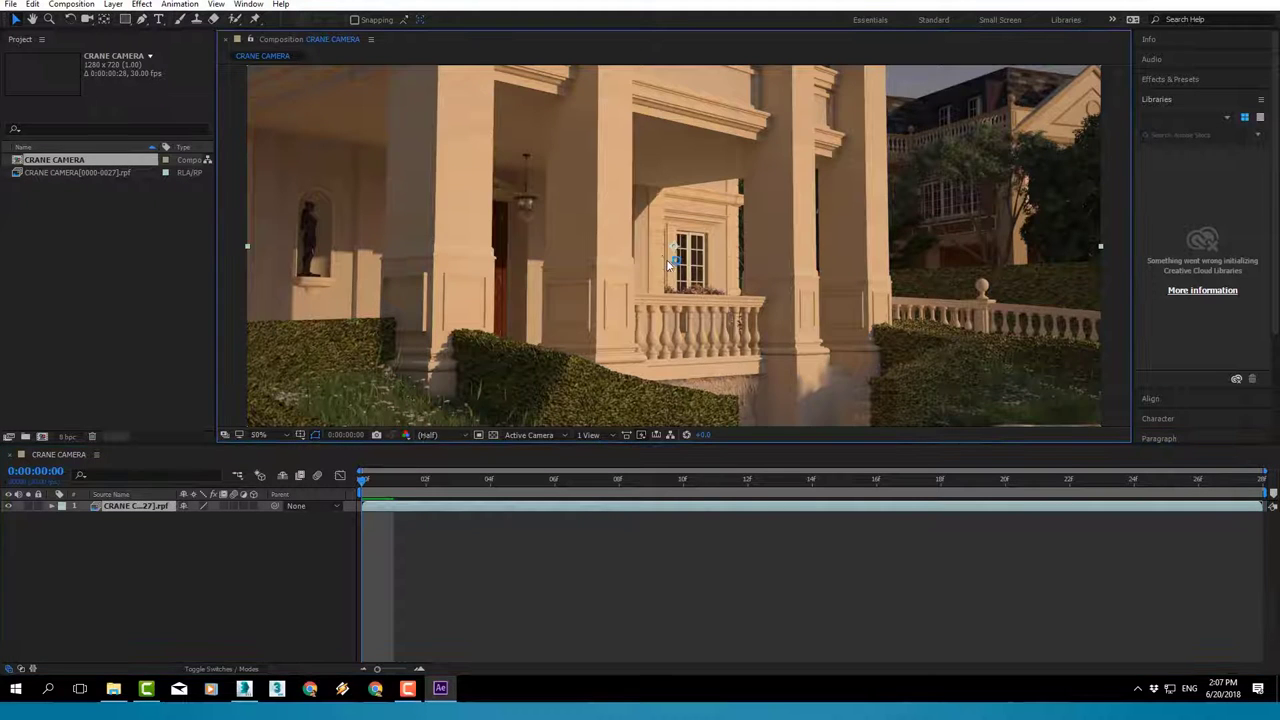
{"action": "key", "text": "space"}
{"action": "left_click", "coordinate": [703, 510]}
{"action": "key", "text": "space"}
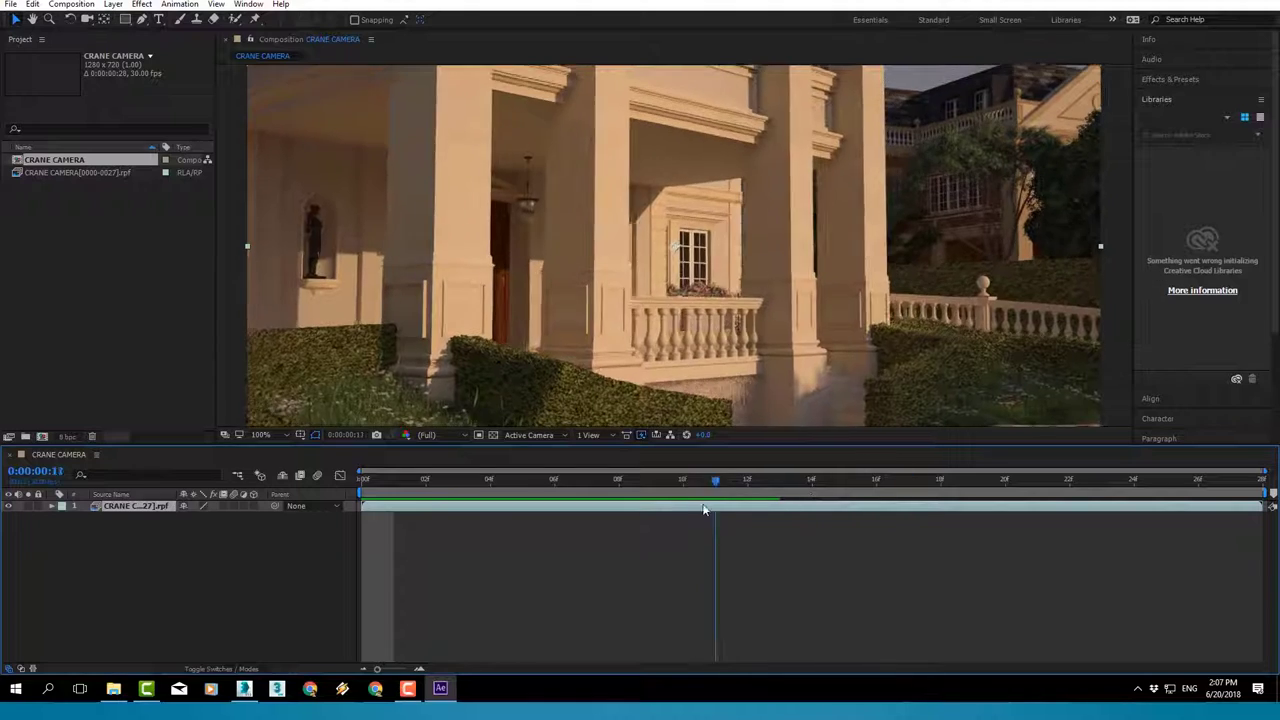
{"action": "key", "text": "space"}
{"action": "key", "text": "space"}
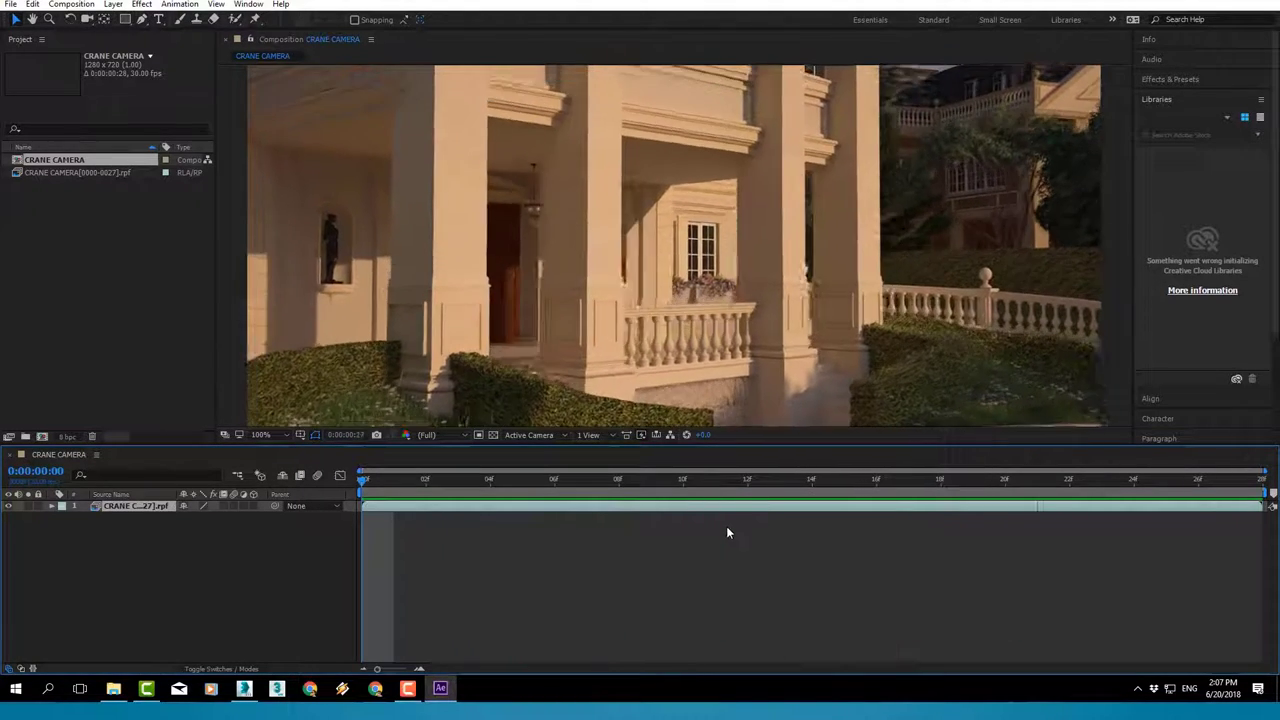
{"action": "left_click", "coordinate": [684, 485]}
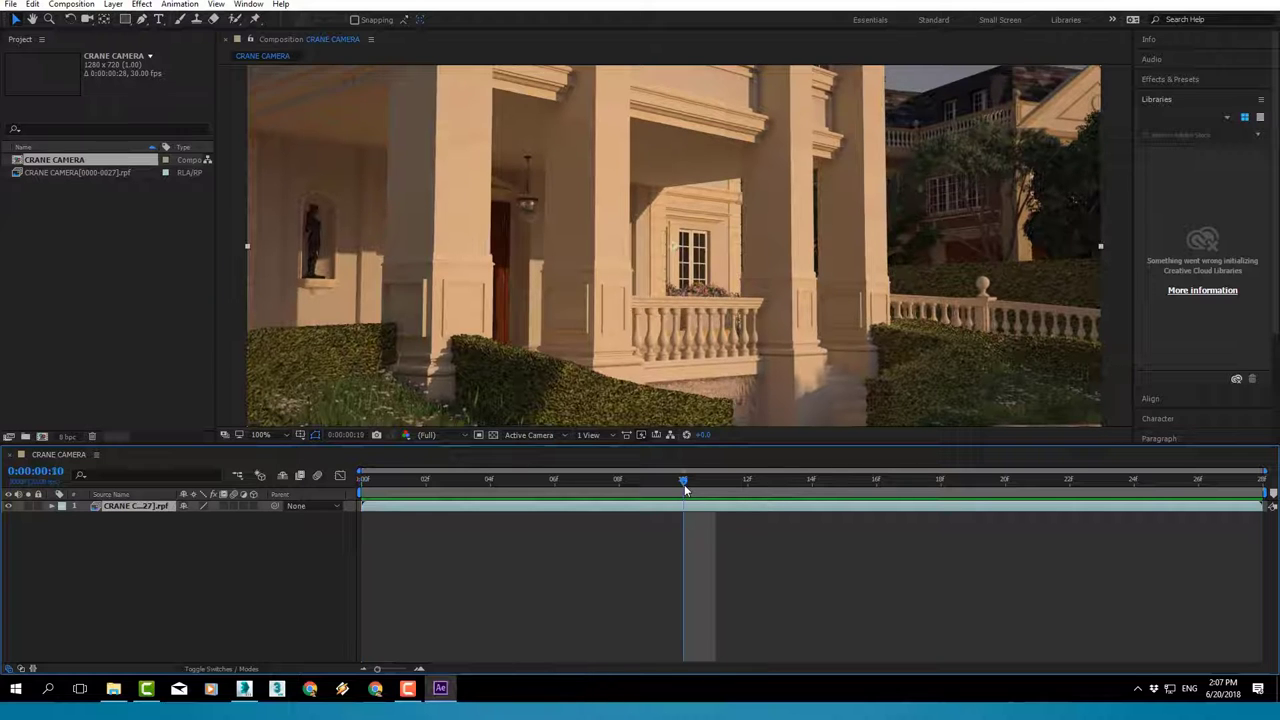
{"action": "left_click_drag", "start_coordinate": [680, 482], "coordinate": [362, 482]}
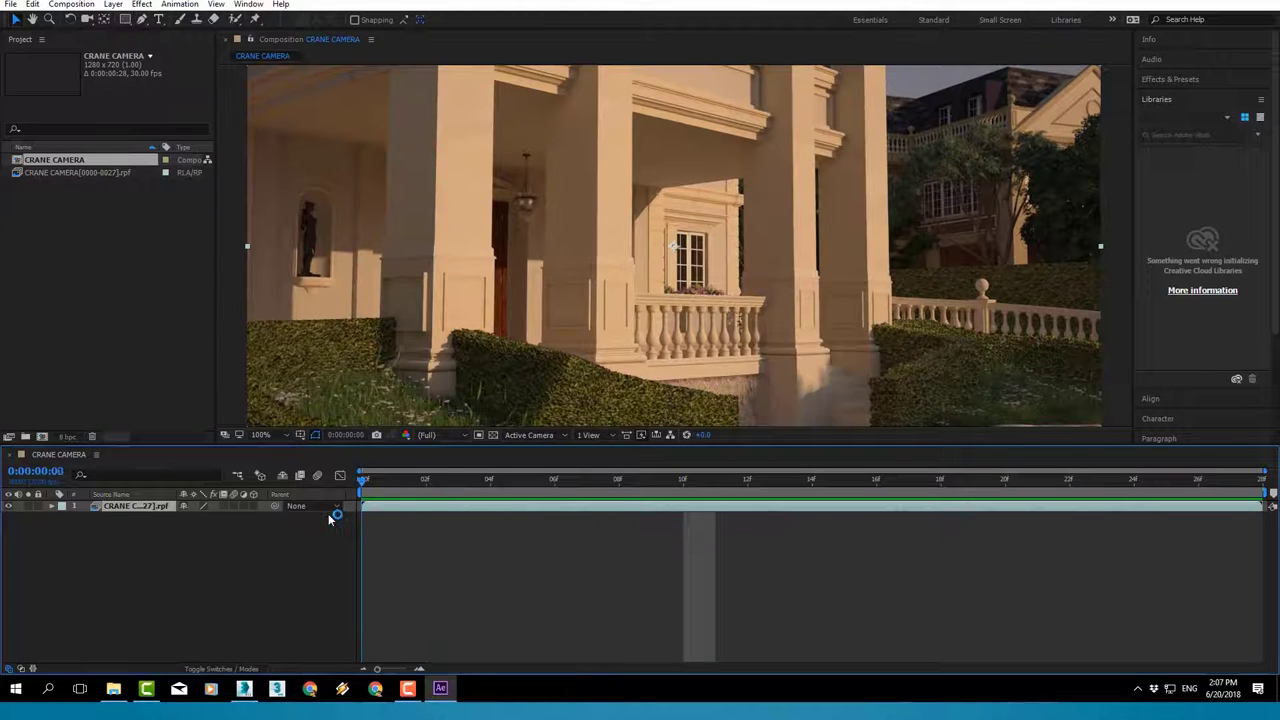
{"action": "left_click", "coordinate": [66, 5]}
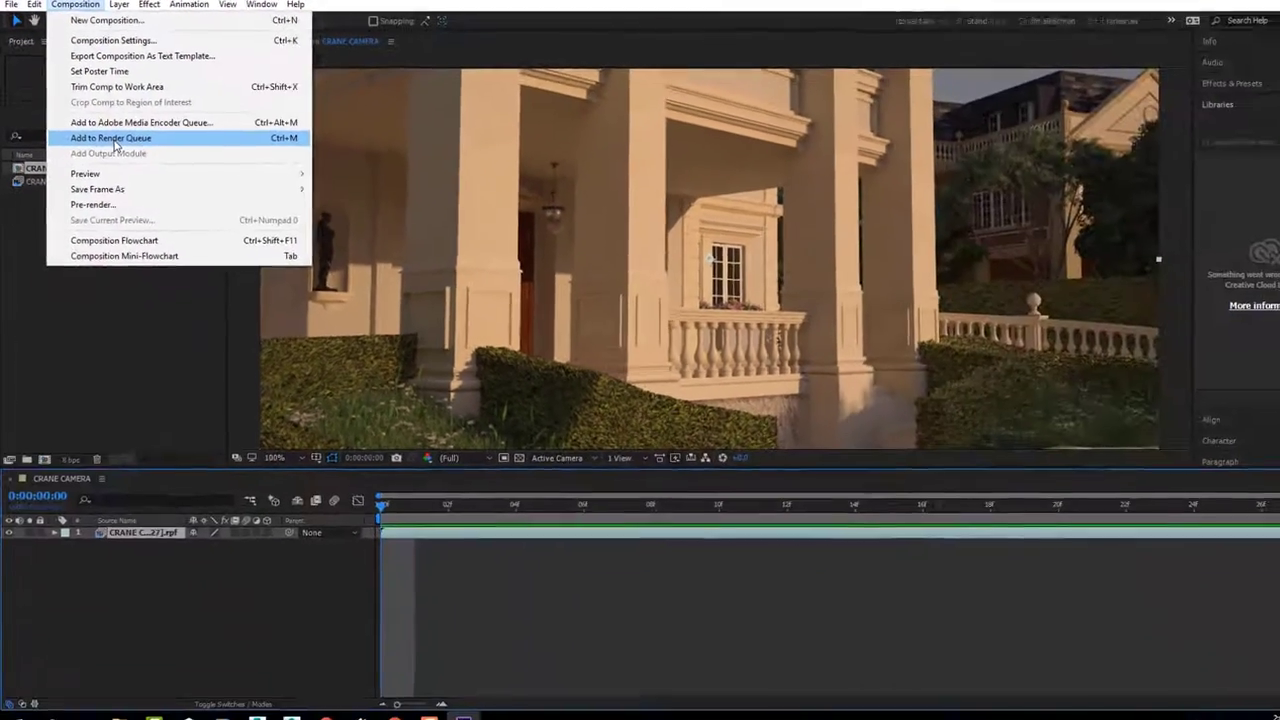
Queue CRANE CAMERA for rendering, outputting CRANE CAMERA.avi (AVI type) to the Desktop.
{"action": "left_click", "coordinate": [113, 137]}
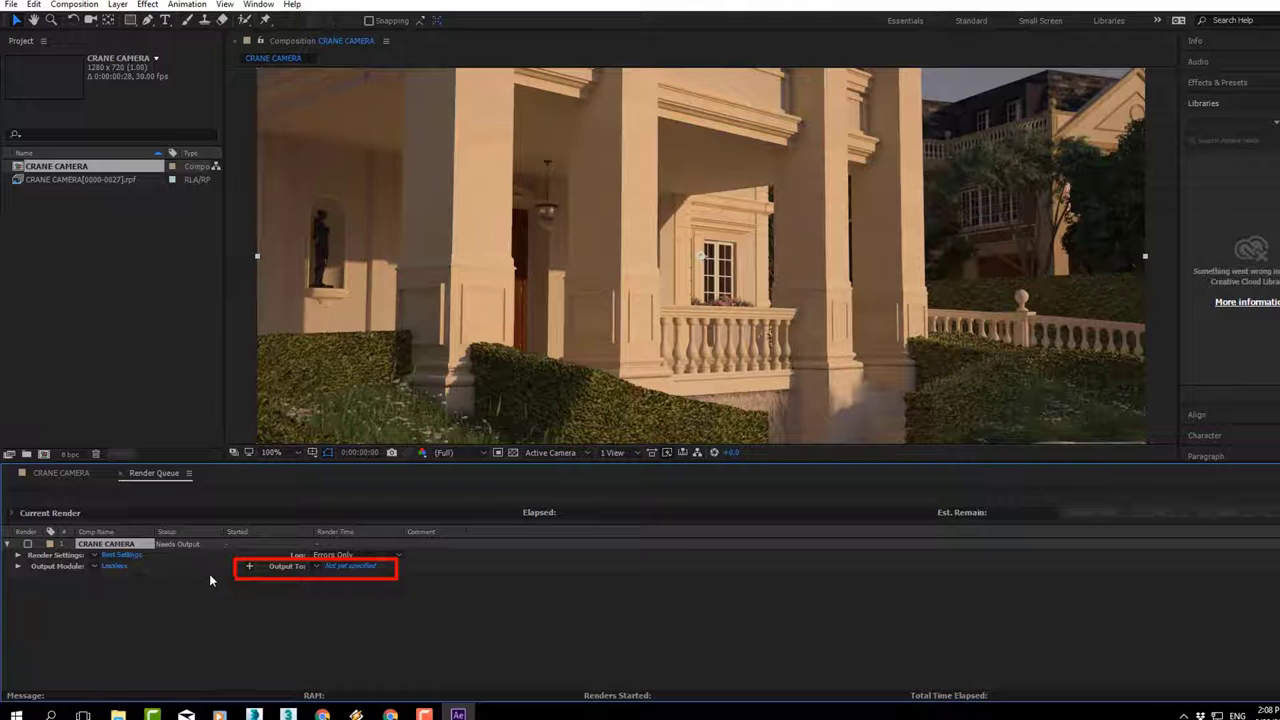
{"action": "left_click", "coordinate": [334, 568]}
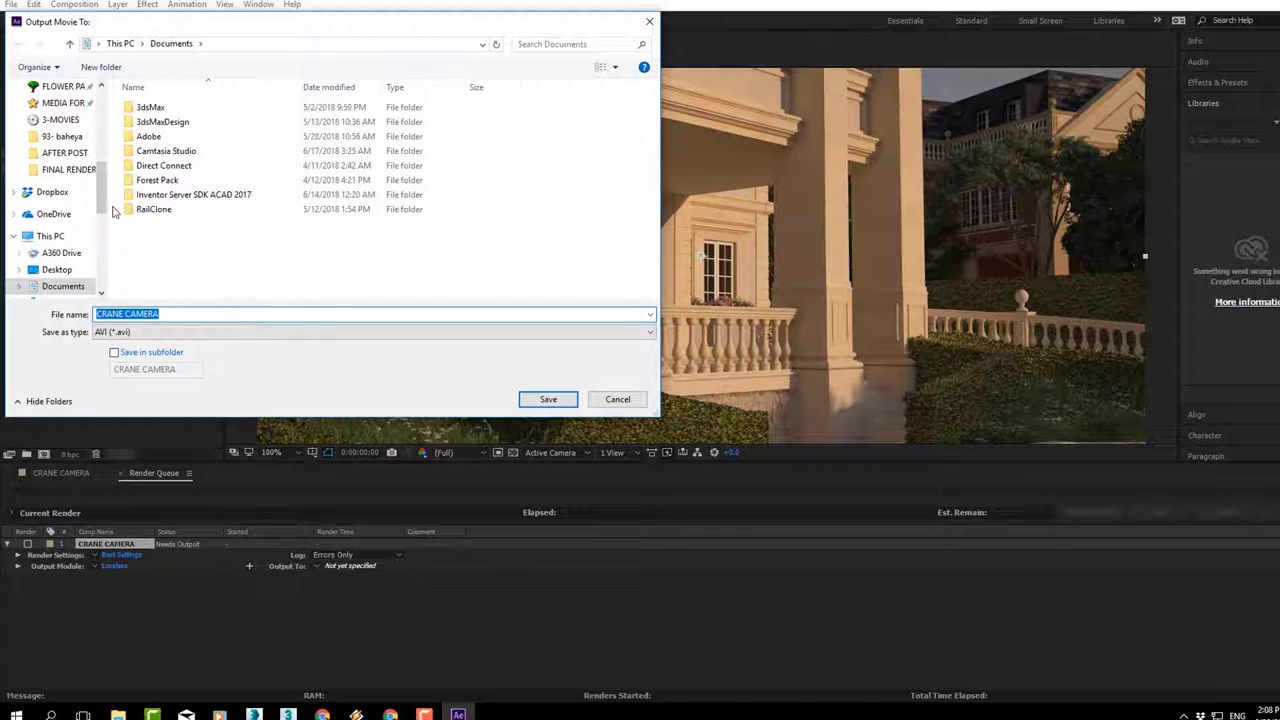
{"action": "left_click_drag", "start_coordinate": [100, 205], "coordinate": [107, 117]}
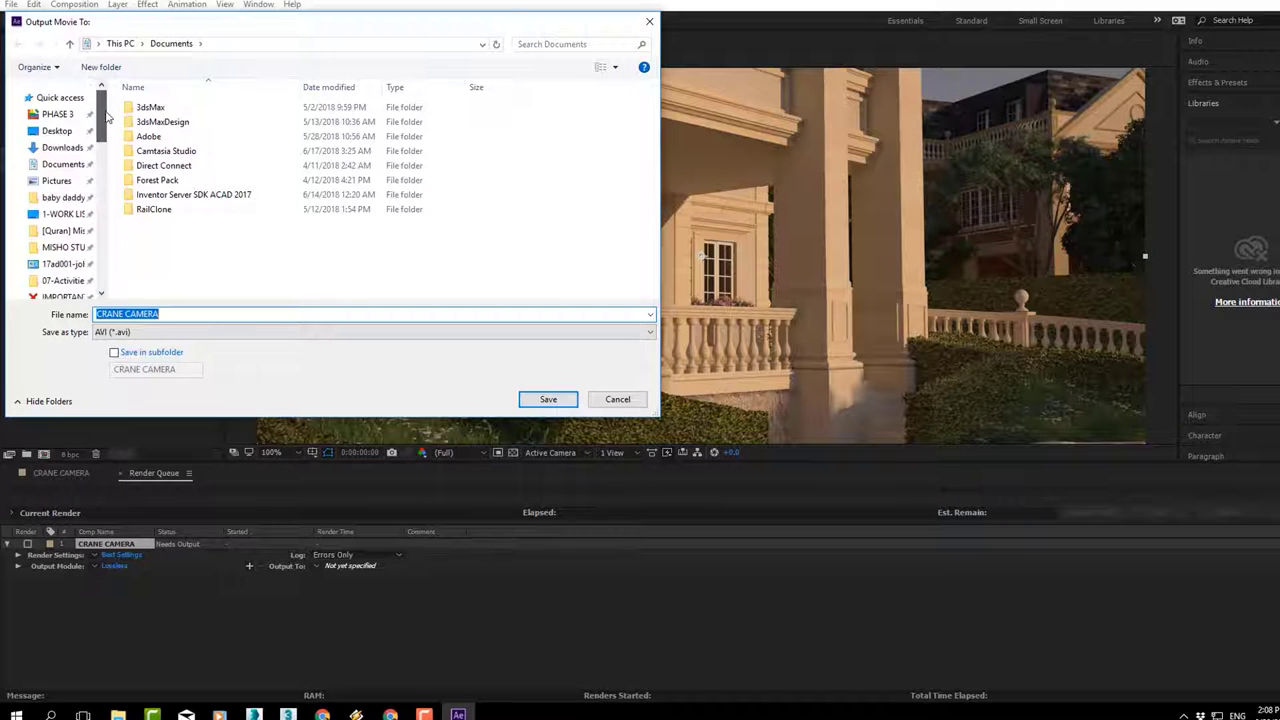
{"action": "left_click", "coordinate": [56, 130]}
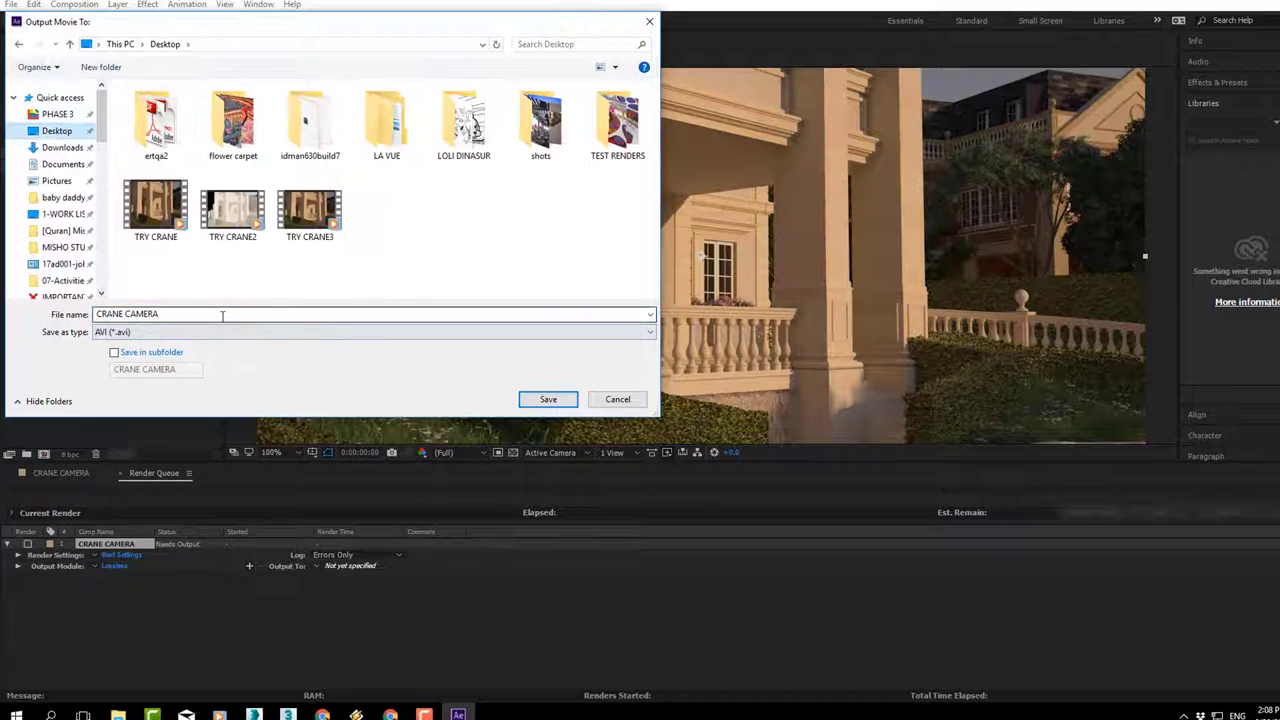
{"action": "left_click", "coordinate": [208, 333]}
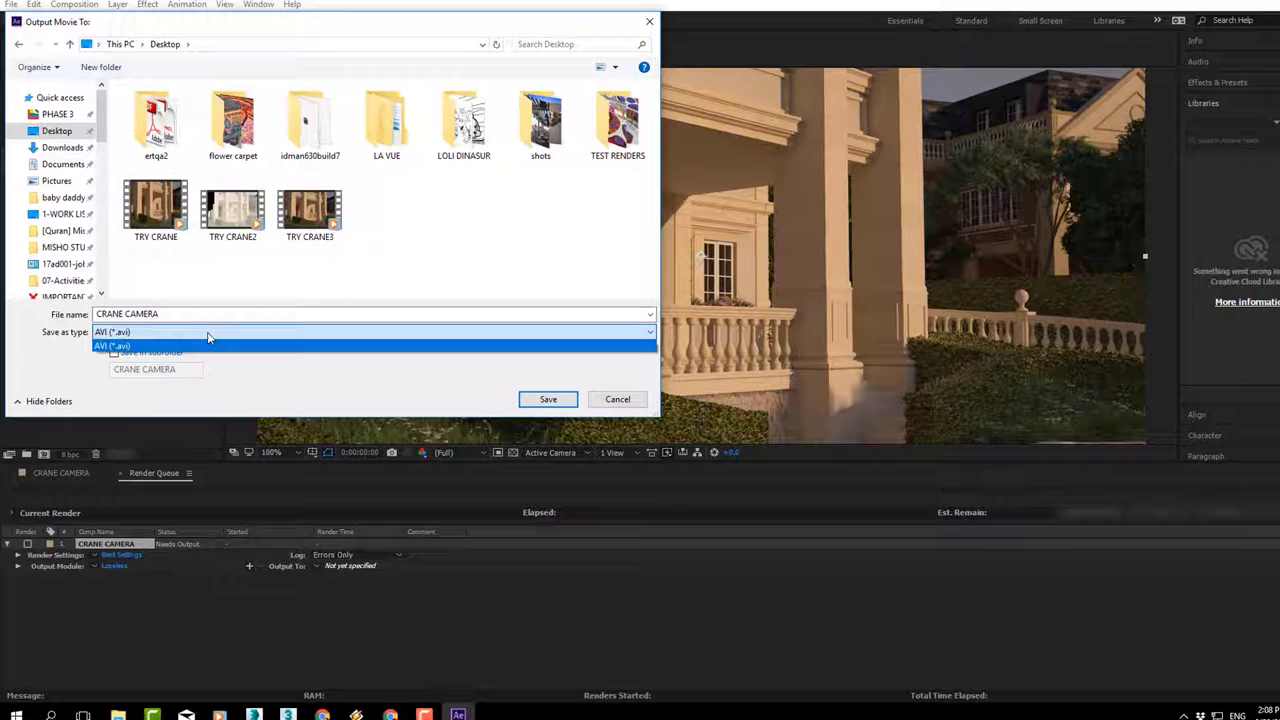
{"action": "left_click", "coordinate": [208, 340]}
{"action": "left_click", "coordinate": [549, 401]}
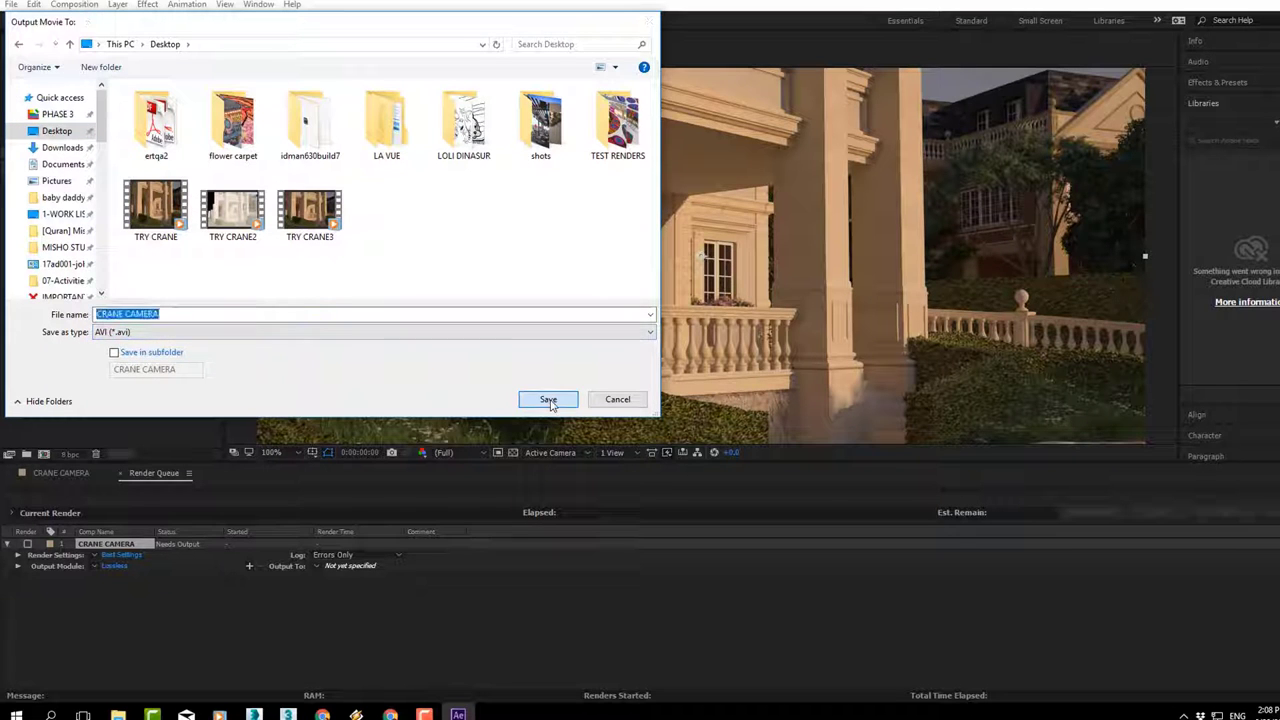
Keep AVI as the Lossless output module's format and render CRANE CAMERA.
{"action": "left_click", "coordinate": [112, 566]}
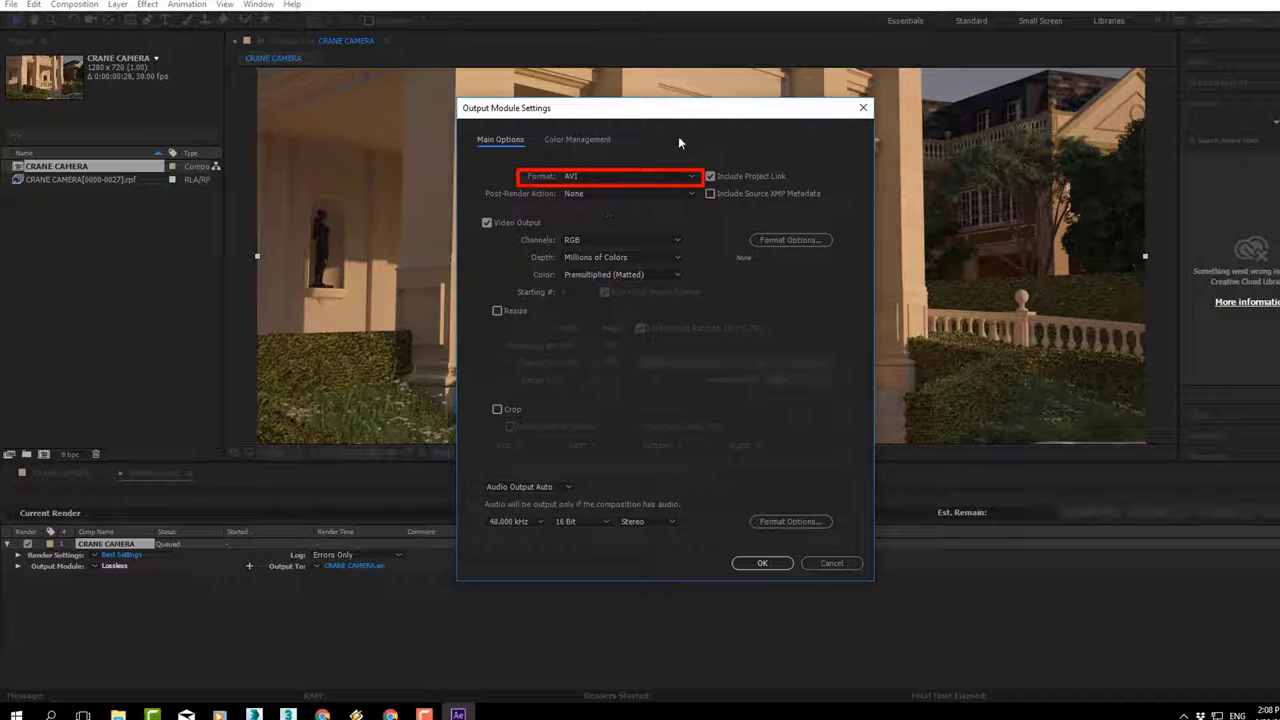
{"action": "left_click", "coordinate": [688, 176]}
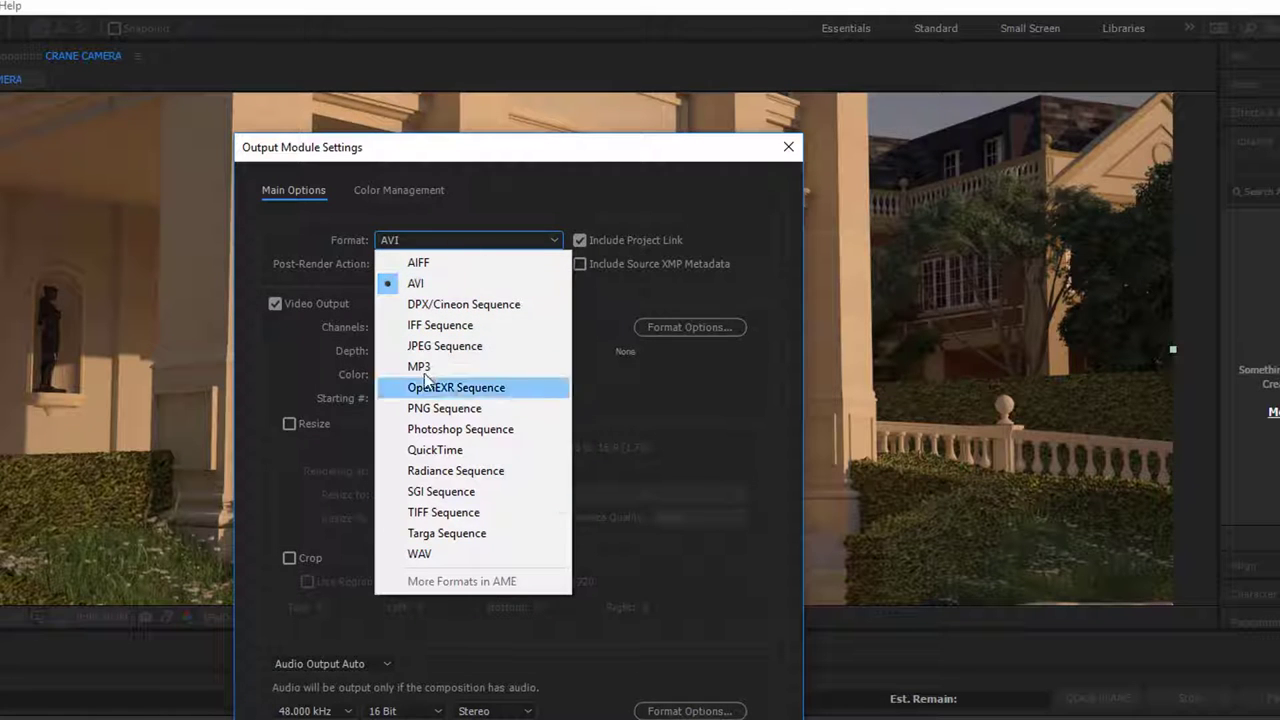
{"action": "left_click", "coordinate": [415, 283]}
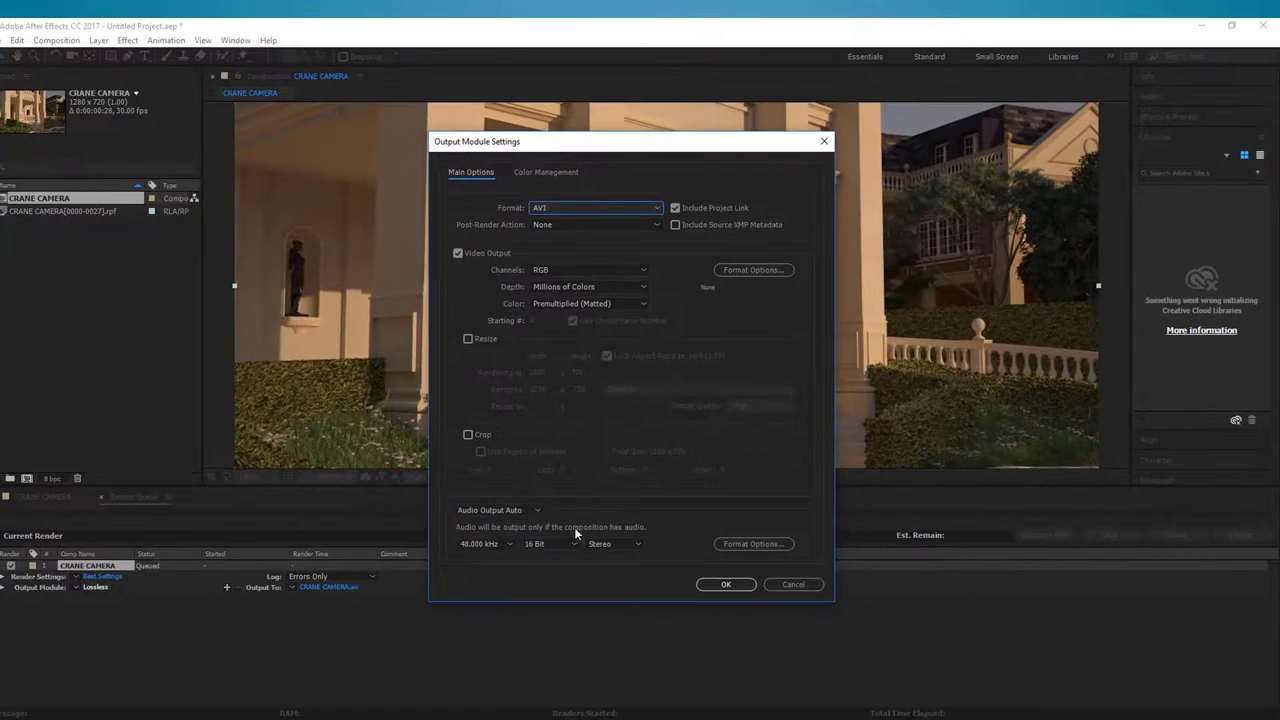
{"action": "left_click", "coordinate": [726, 584]}
{"action": "left_click", "coordinate": [1236, 533]}
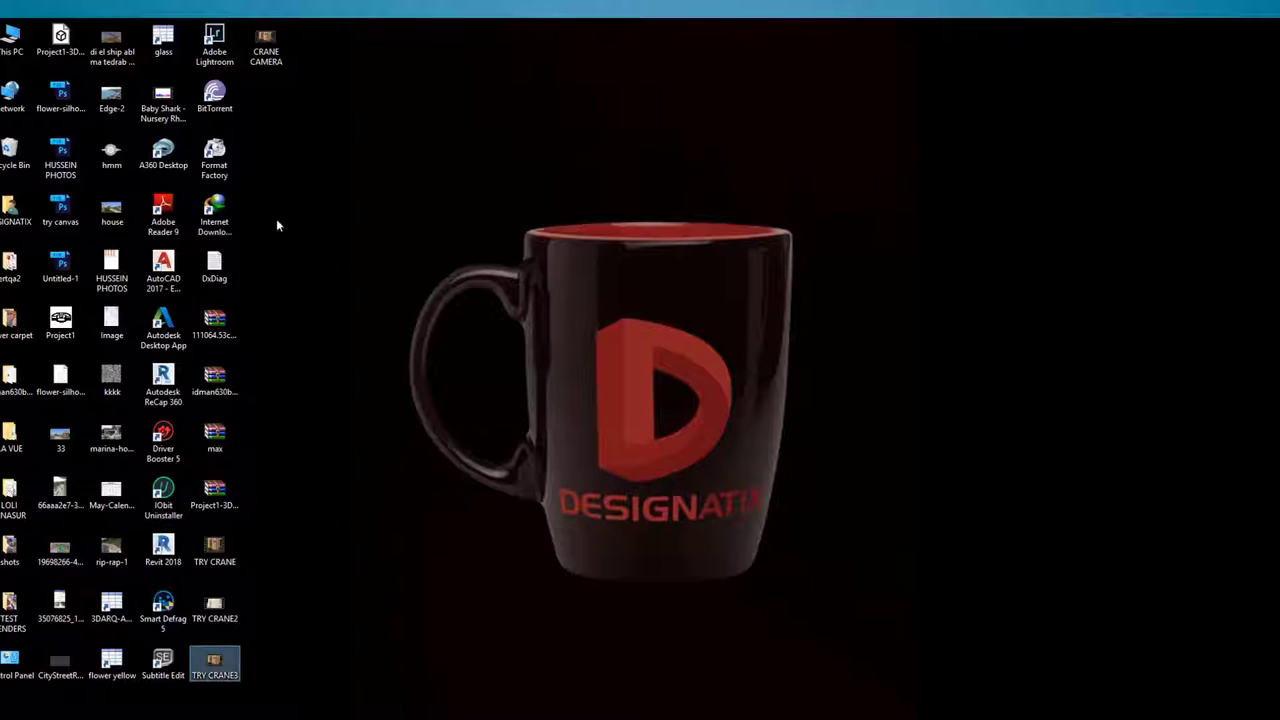
Play the rendered CRANE CAMERA AVI, check its 73.8 MB size, and return to After Effects.
{"action": "double_click", "coordinate": [266, 48]}
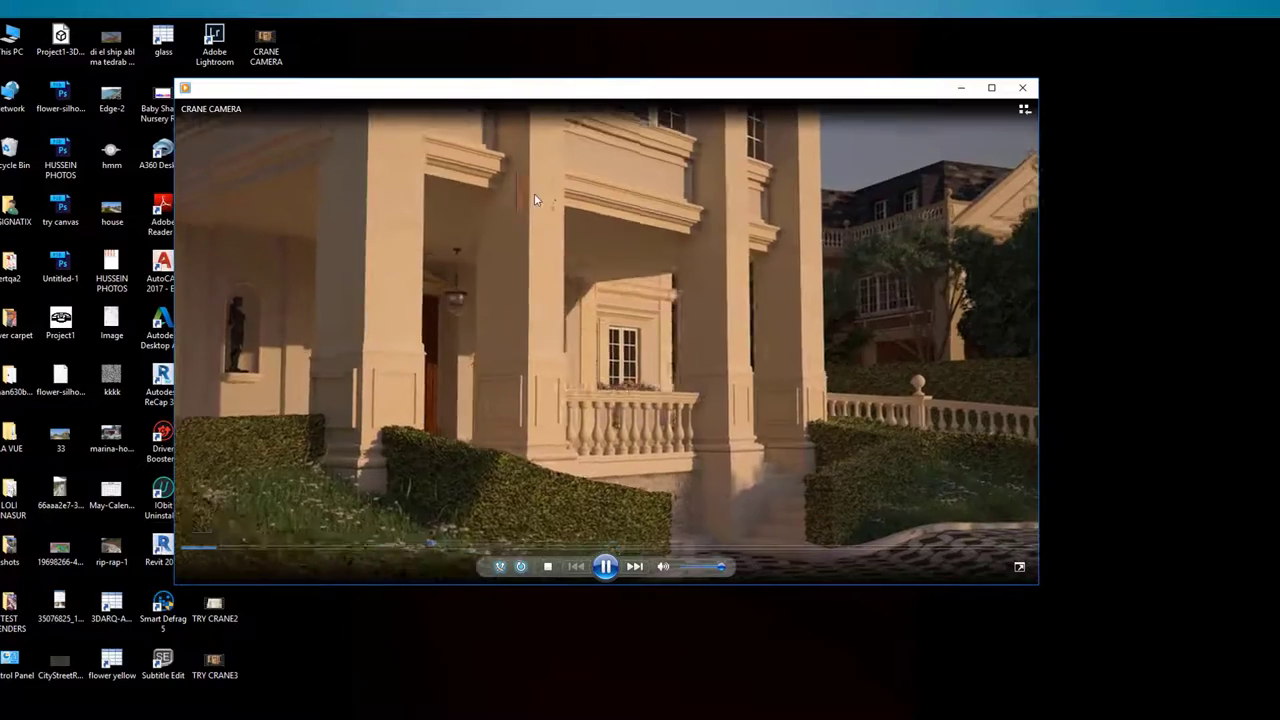
{"action": "left_click", "coordinate": [1022, 87]}
{"action": "right_click", "coordinate": [278, 60]}
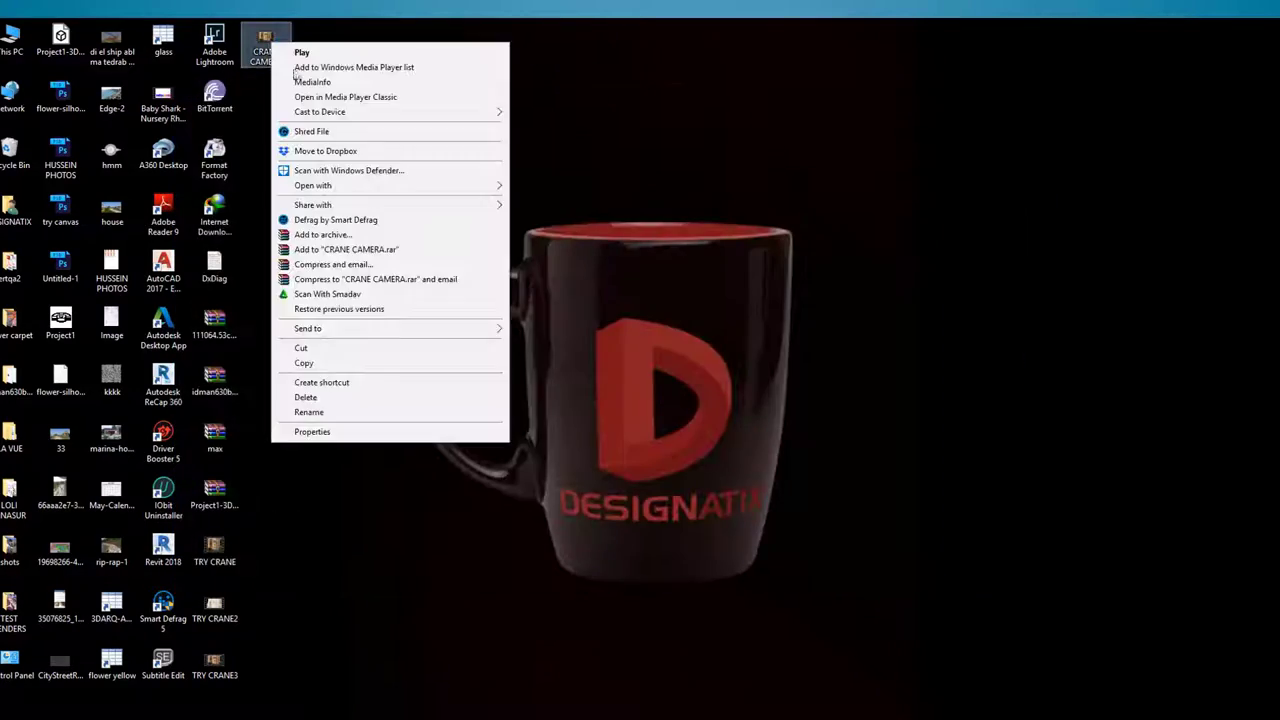
{"action": "left_click", "coordinate": [372, 434]}
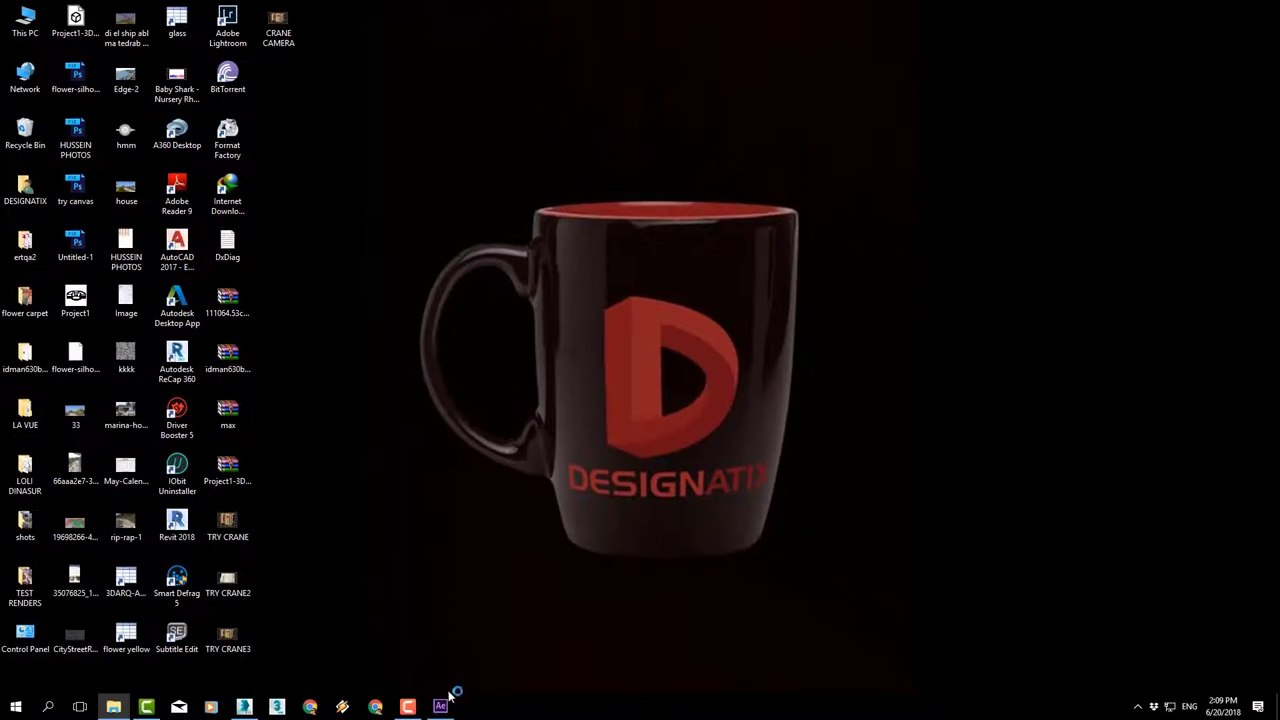
{"action": "left_click", "coordinate": [447, 706]}
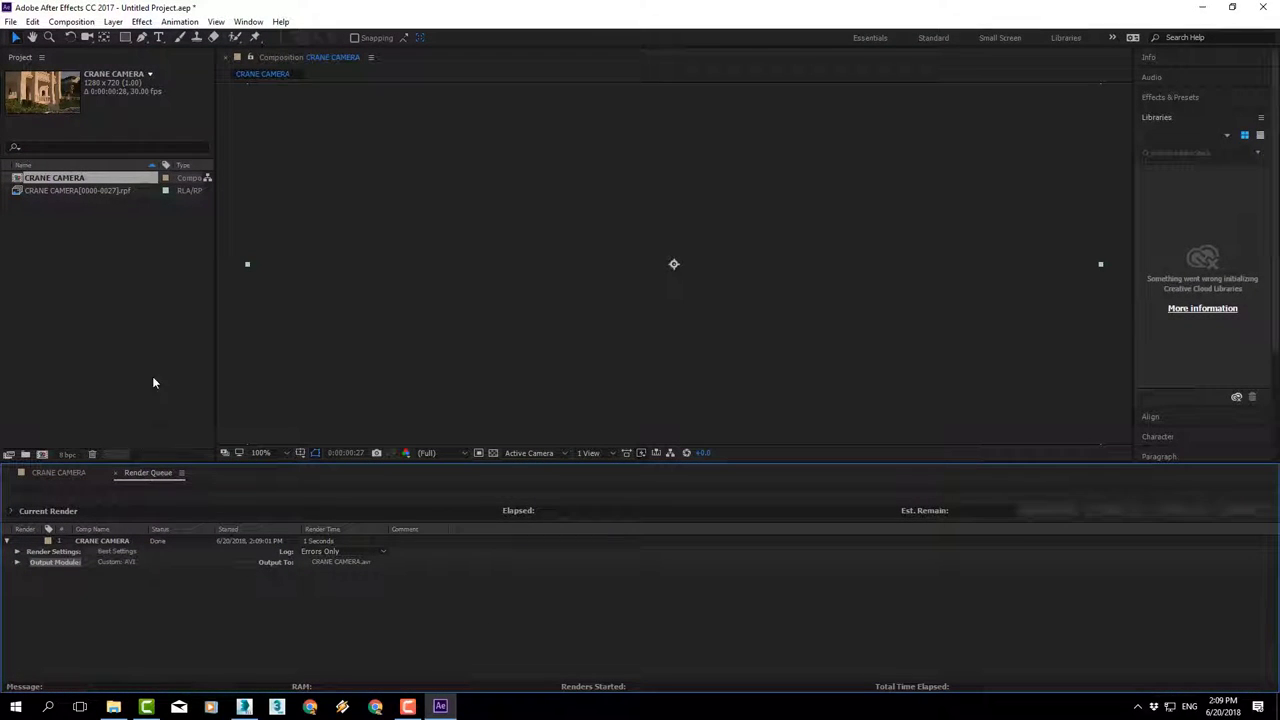
From the CRANE CAMERA timeline, use Composition > Add to Adobe Media Encoder Queue.
{"action": "left_click", "coordinate": [57, 473]}
{"action": "left_click", "coordinate": [71, 21]}
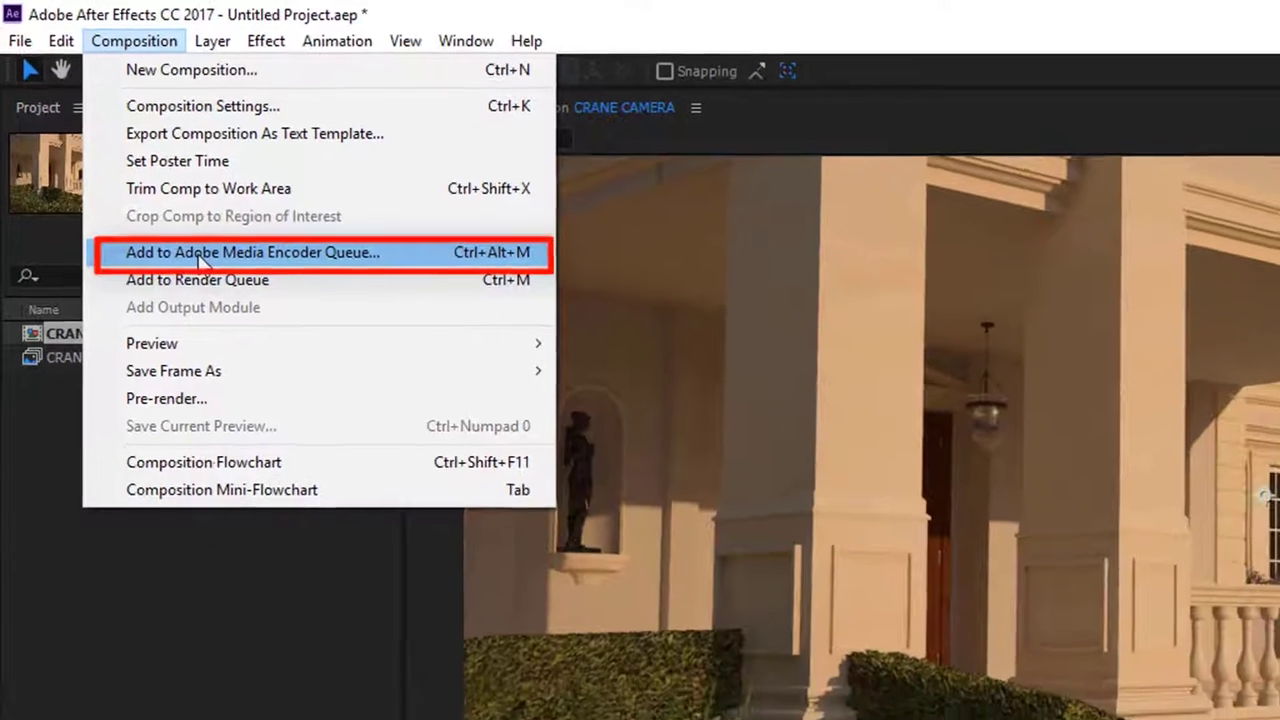
{"action": "left_click", "coordinate": [203, 272]}
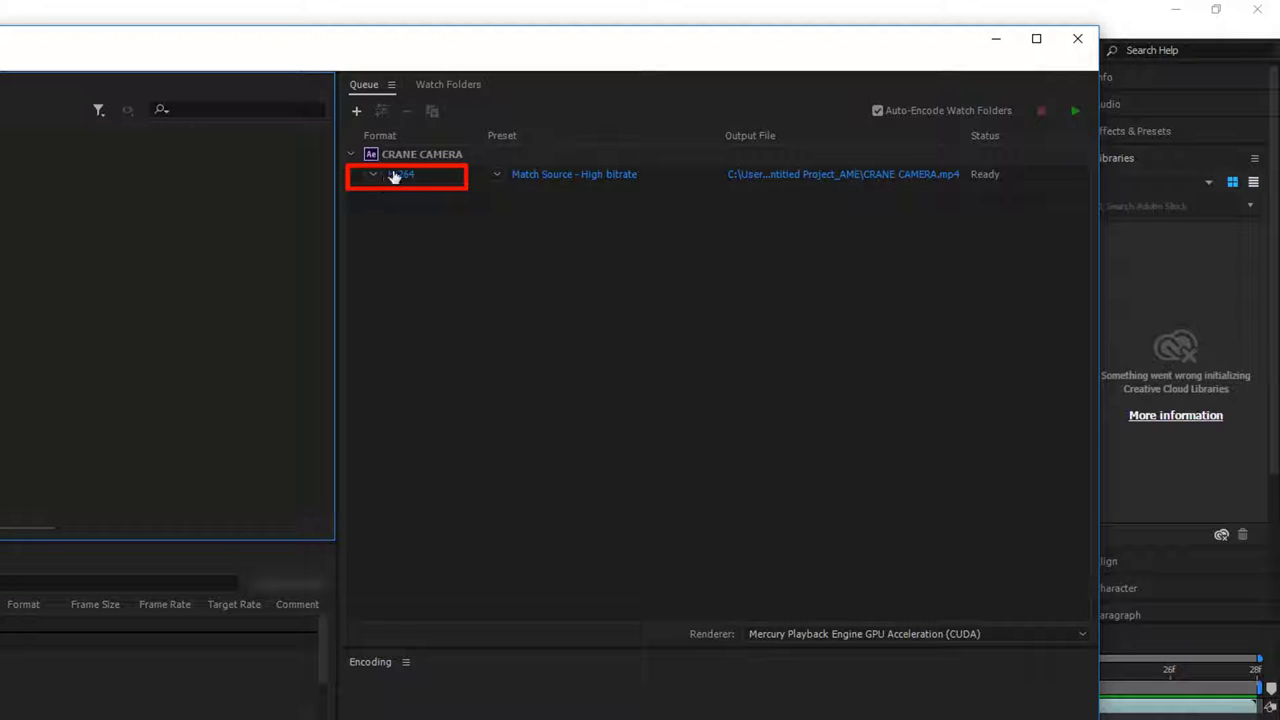
Keep H.264 as the export format in the job's export settings.
{"action": "left_click", "coordinate": [402, 175]}
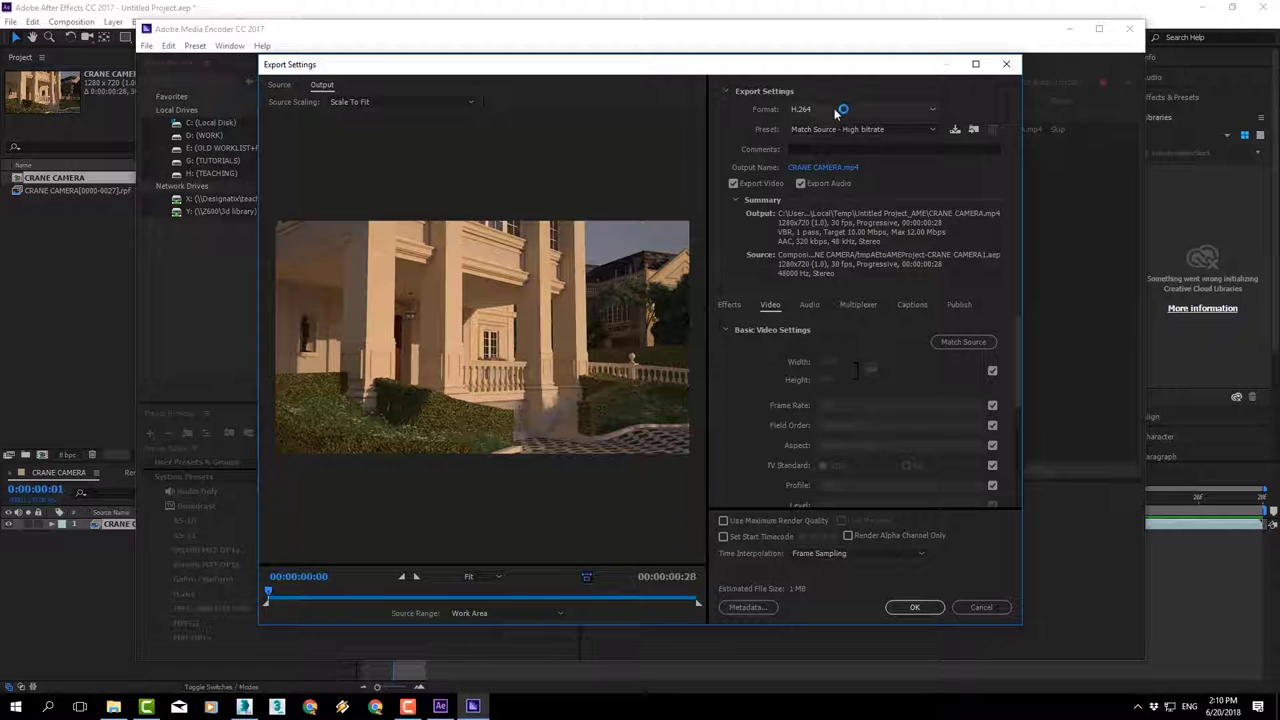
{"action": "left_click", "coordinate": [836, 110]}
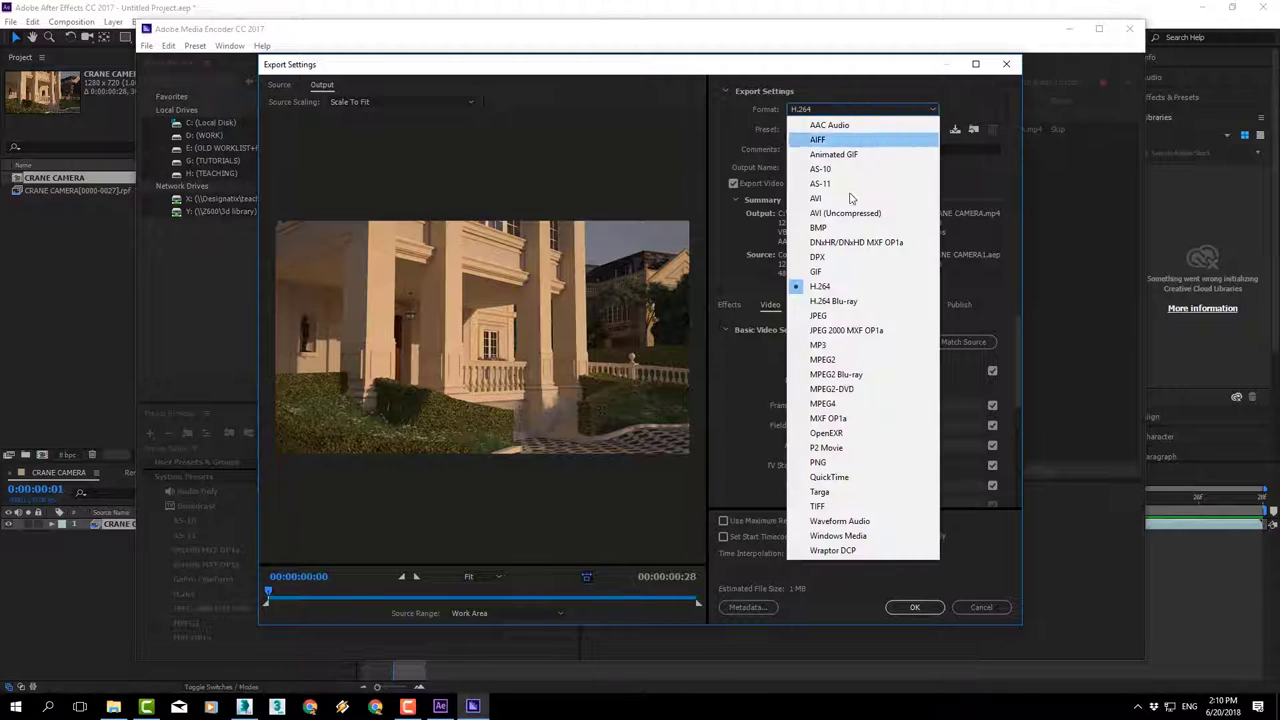
{"action": "left_click", "coordinate": [857, 289]}
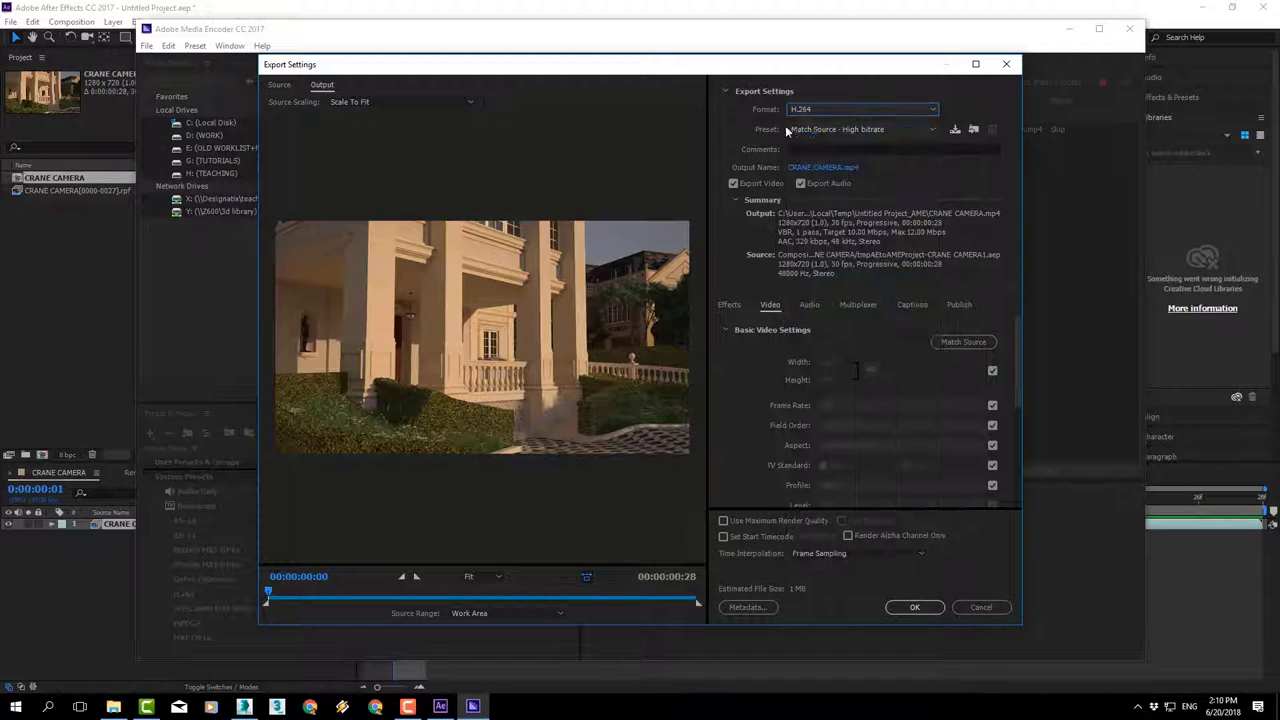
{"action": "left_click", "coordinate": [916, 609]}
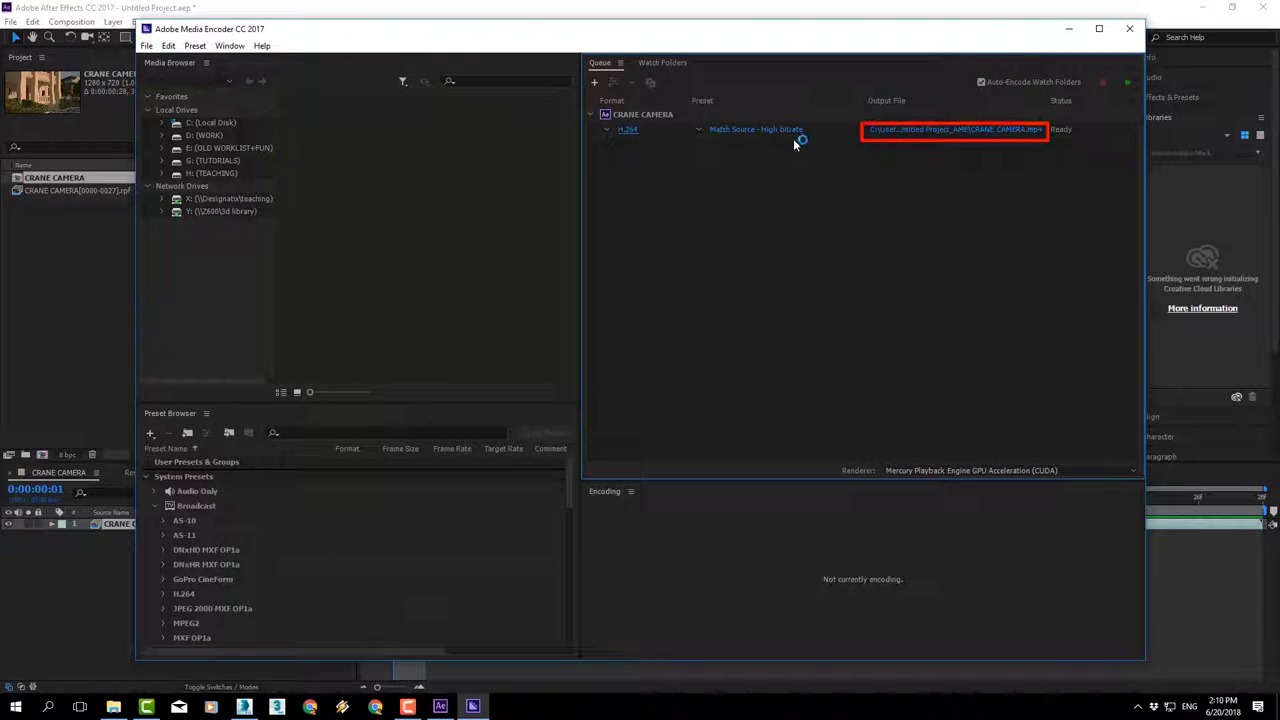
Save the output as CRANE CAMERA 4 on the Desktop and start the encoding queue.
{"action": "left_click", "coordinate": [988, 134]}
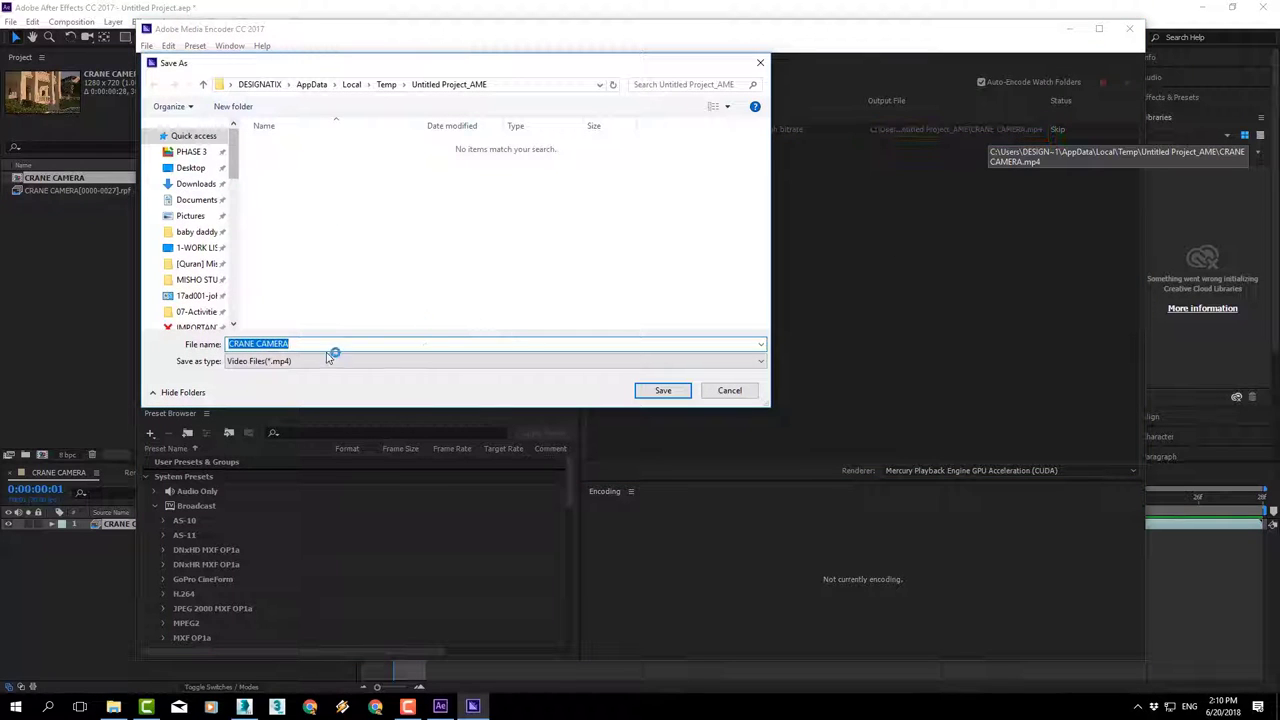
{"action": "left_click", "coordinate": [190, 167]}
{"action": "left_click", "coordinate": [311, 343]}
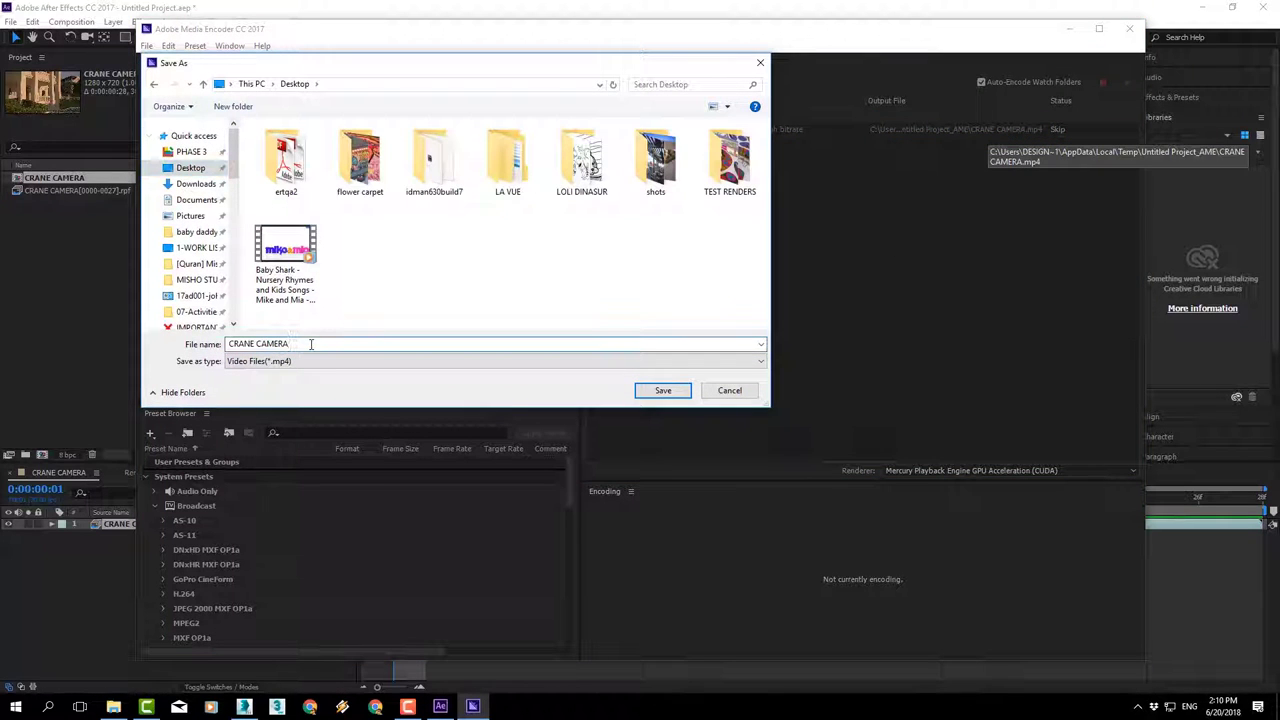
{"action": "type", "text": " 4"}
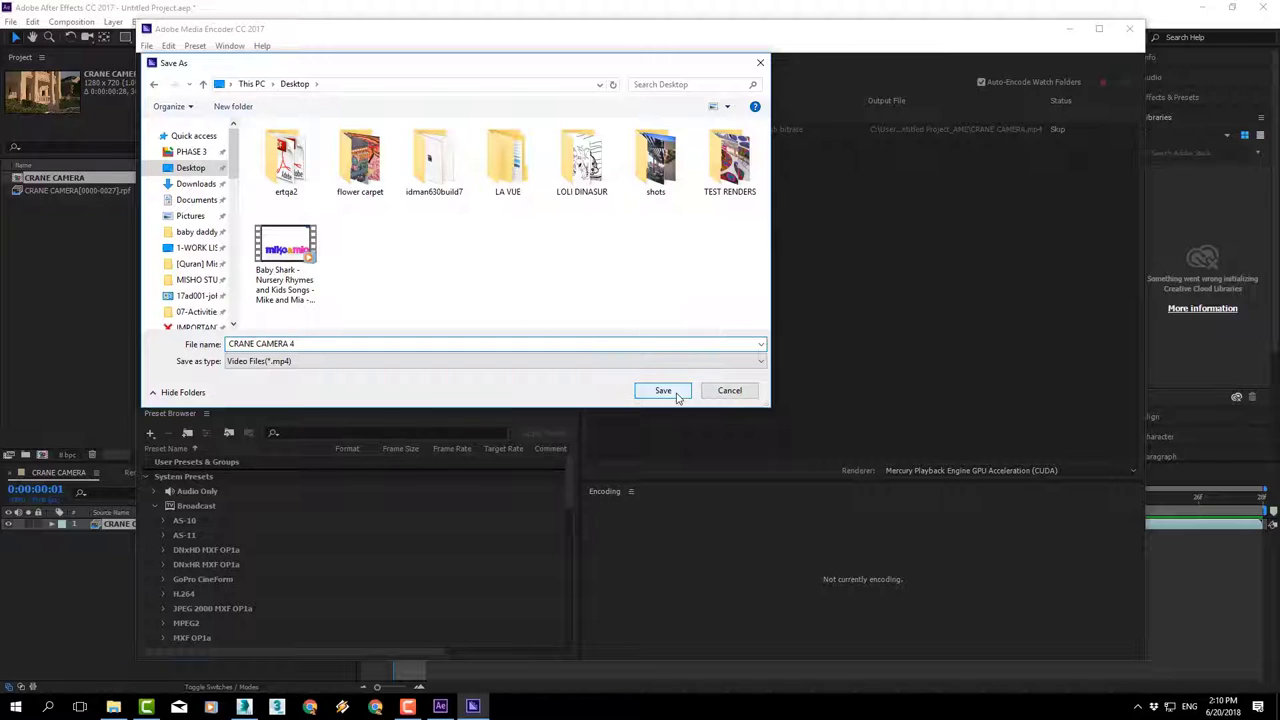
{"action": "left_click", "coordinate": [670, 391]}
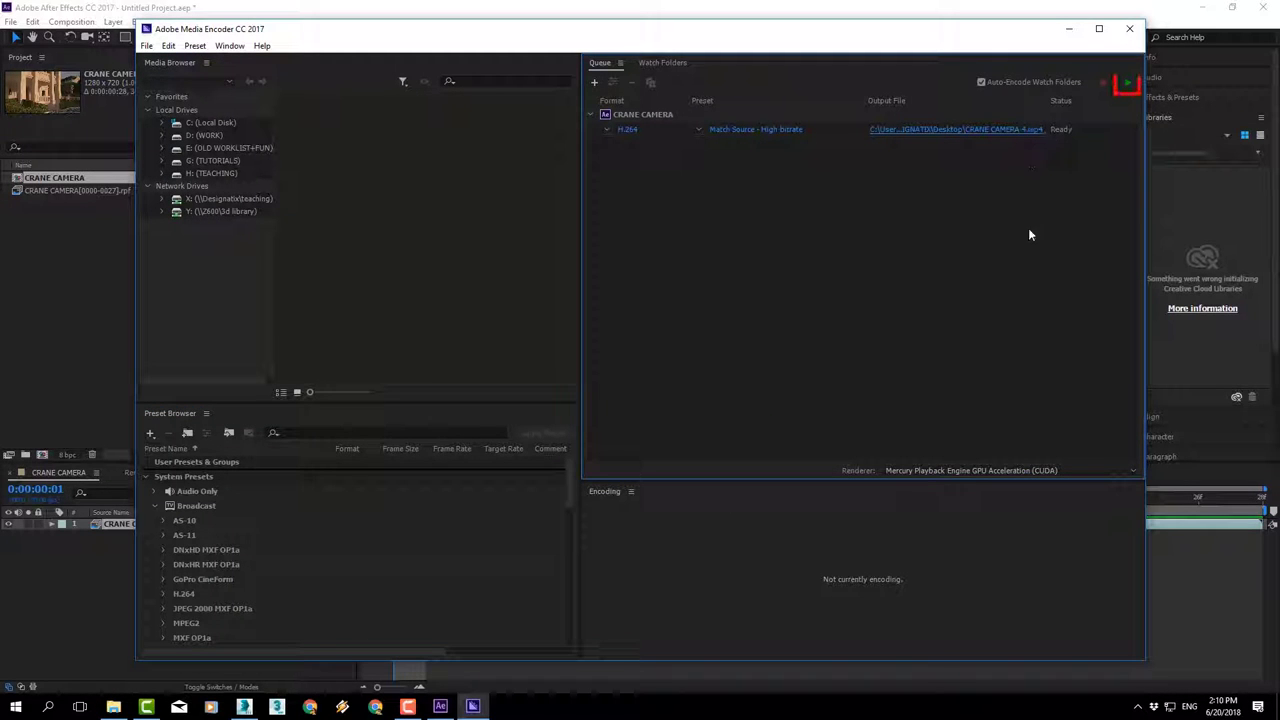
{"action": "left_click", "coordinate": [1127, 86]}
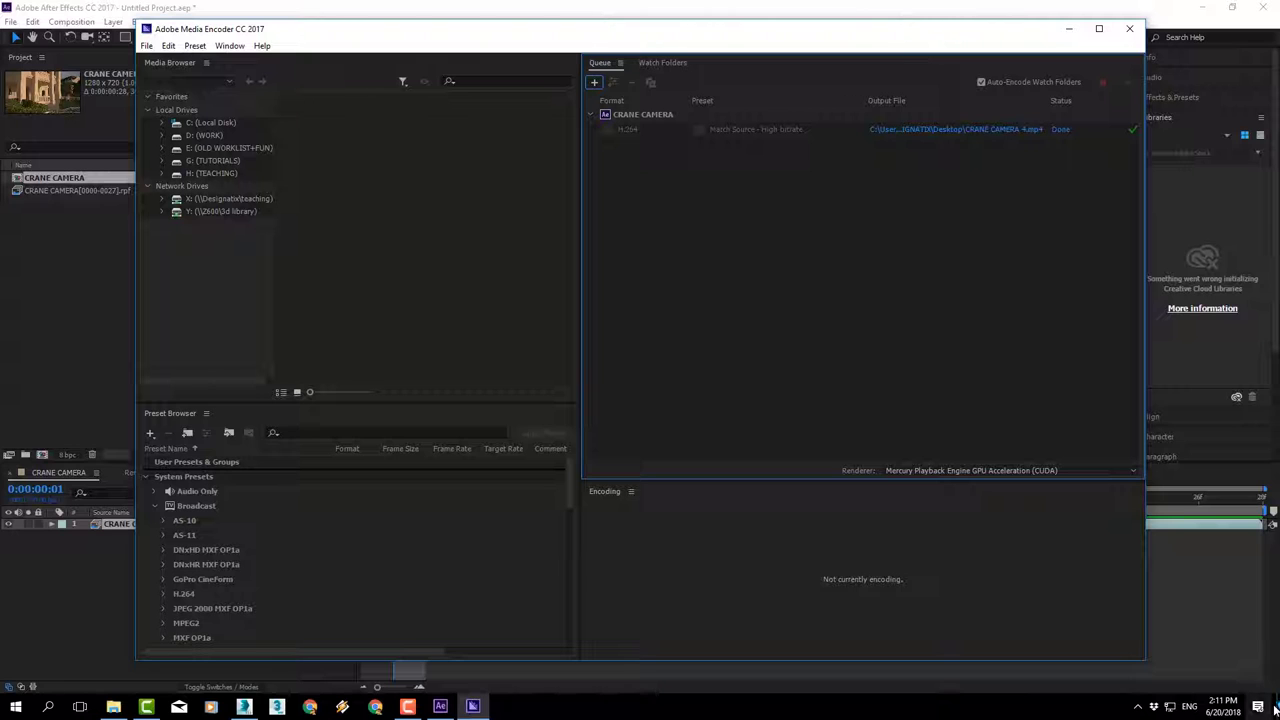
Open the output folder, play CRANE CAMERA 4, and confirm its 1.27 MB file size.
{"action": "left_click", "coordinate": [968, 131]}
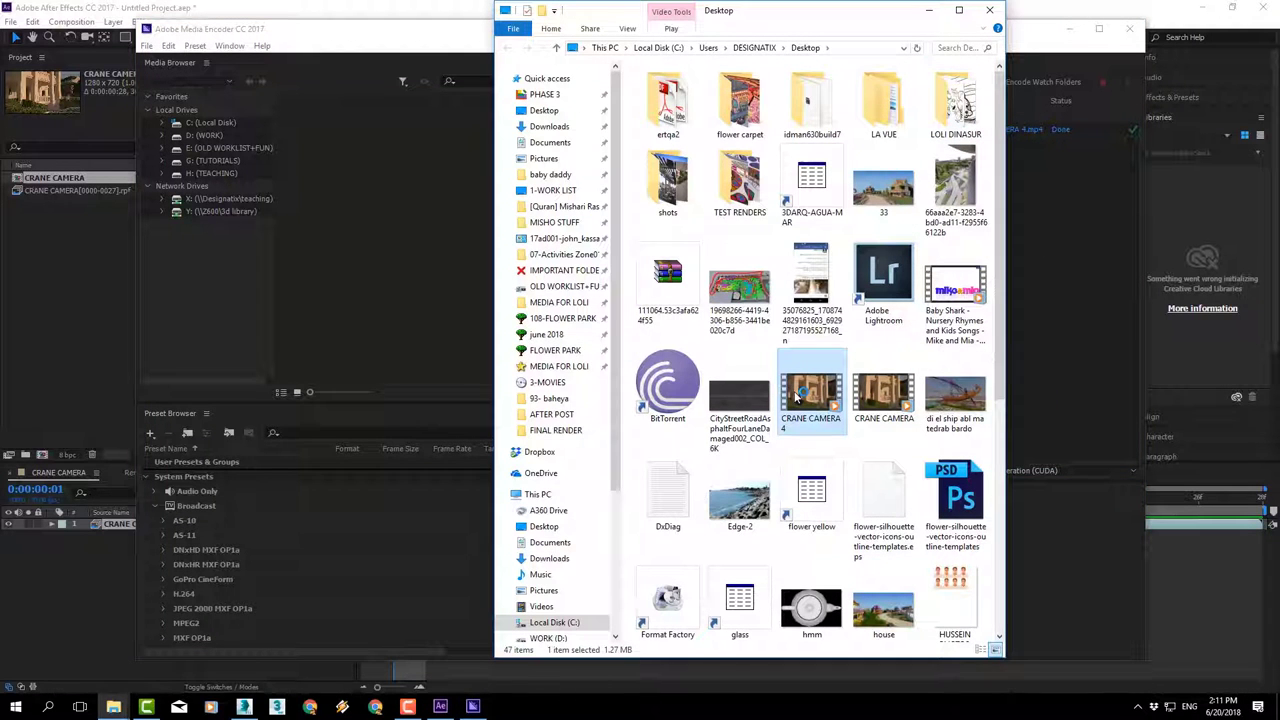
{"action": "double_click", "coordinate": [797, 397]}
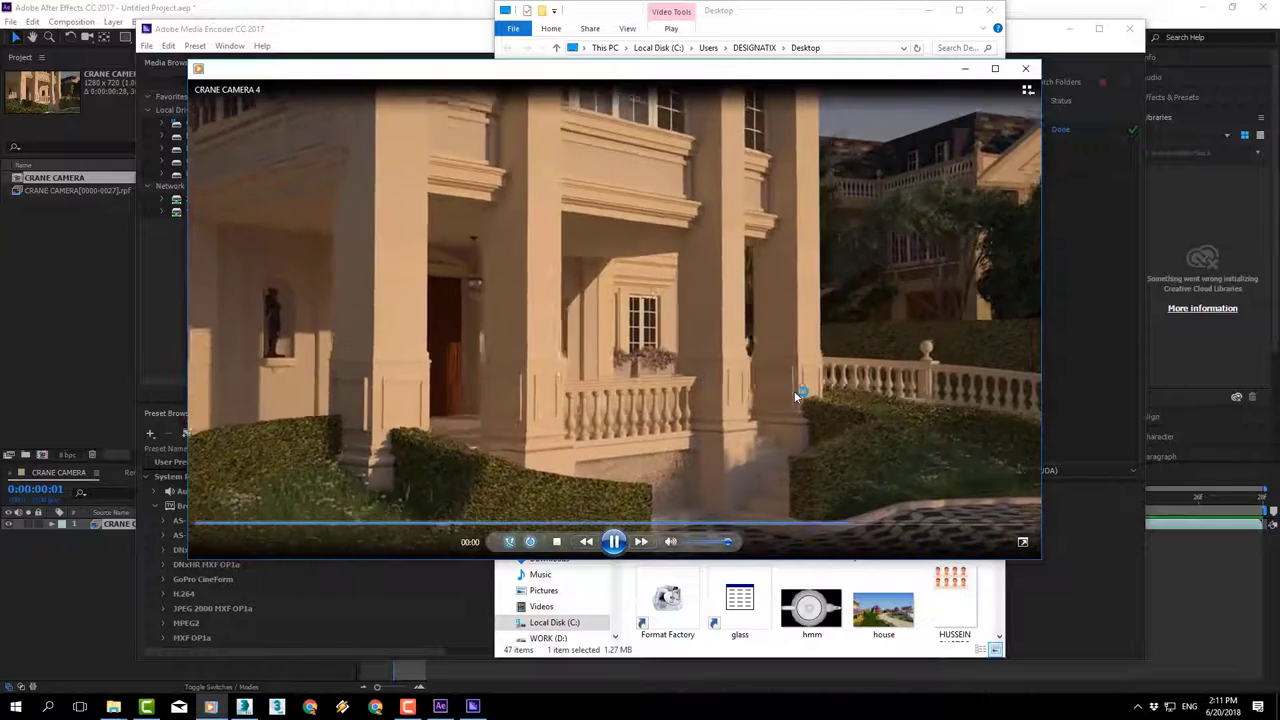
{"action": "left_click", "coordinate": [1025, 68]}
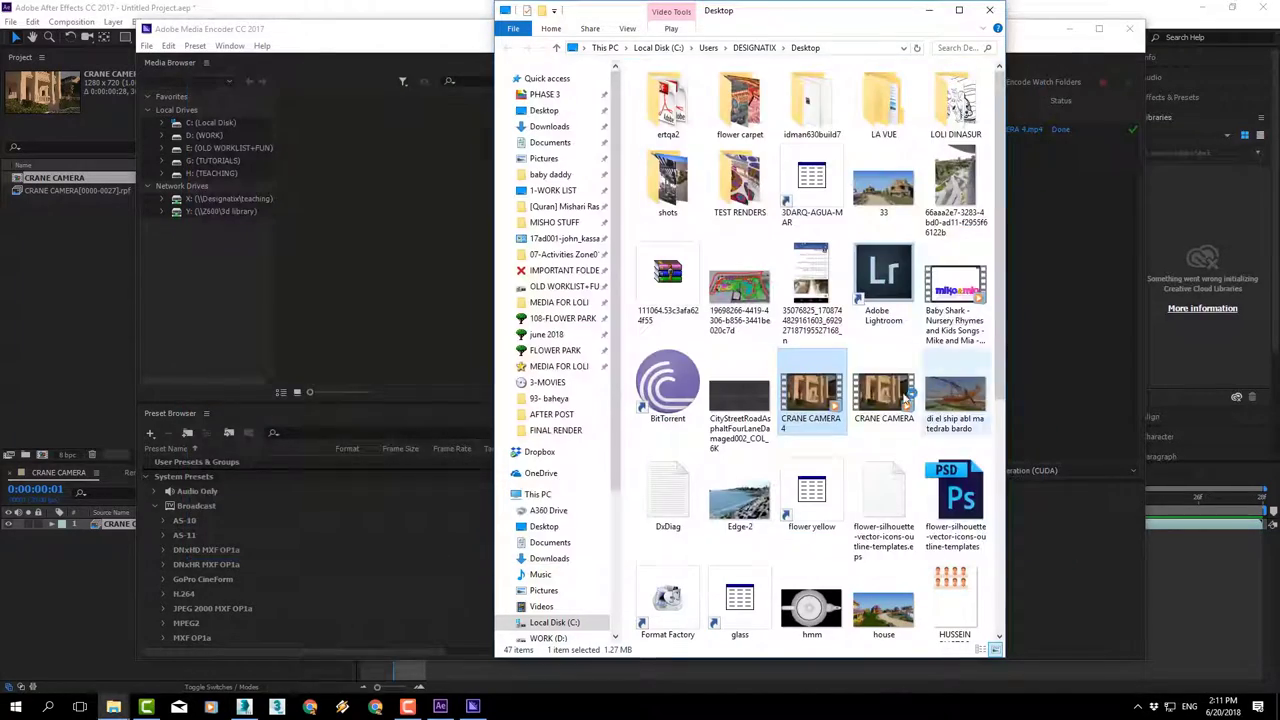
{"action": "right_click", "coordinate": [817, 404]}
{"action": "left_click", "coordinate": [886, 391]}
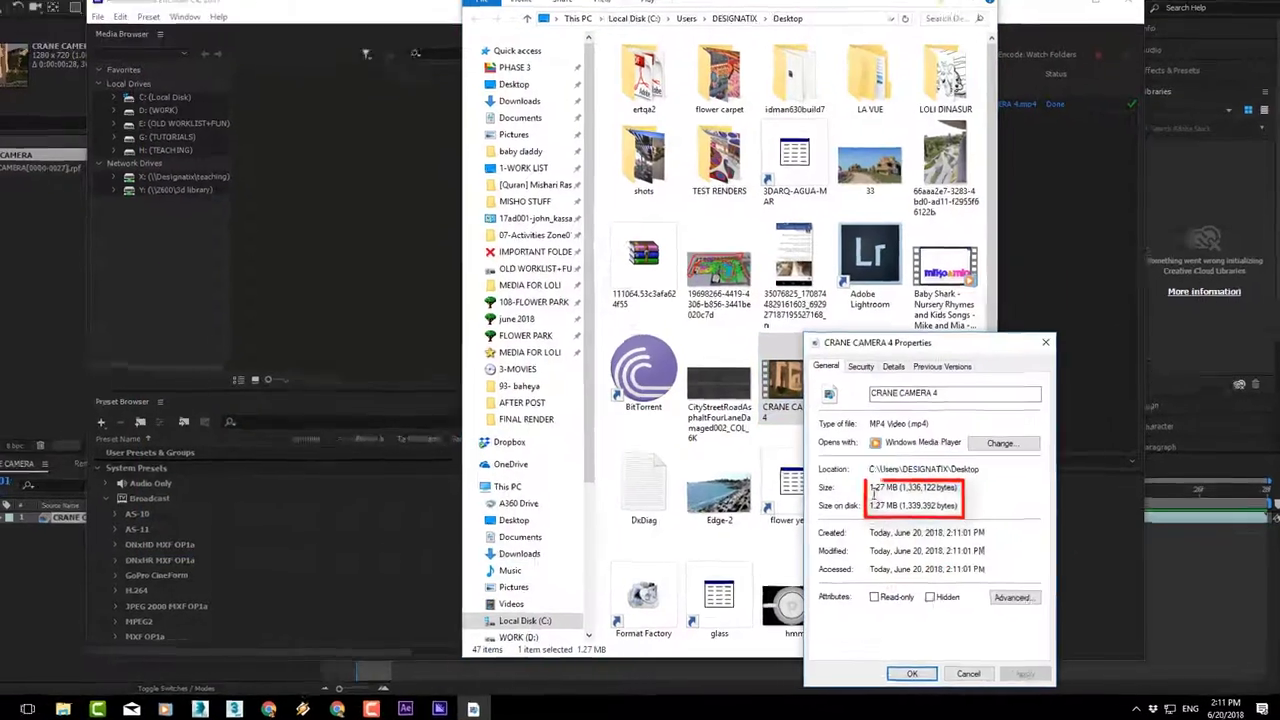
{"action": "left_click_drag", "start_coordinate": [897, 488], "coordinate": [845, 500]}
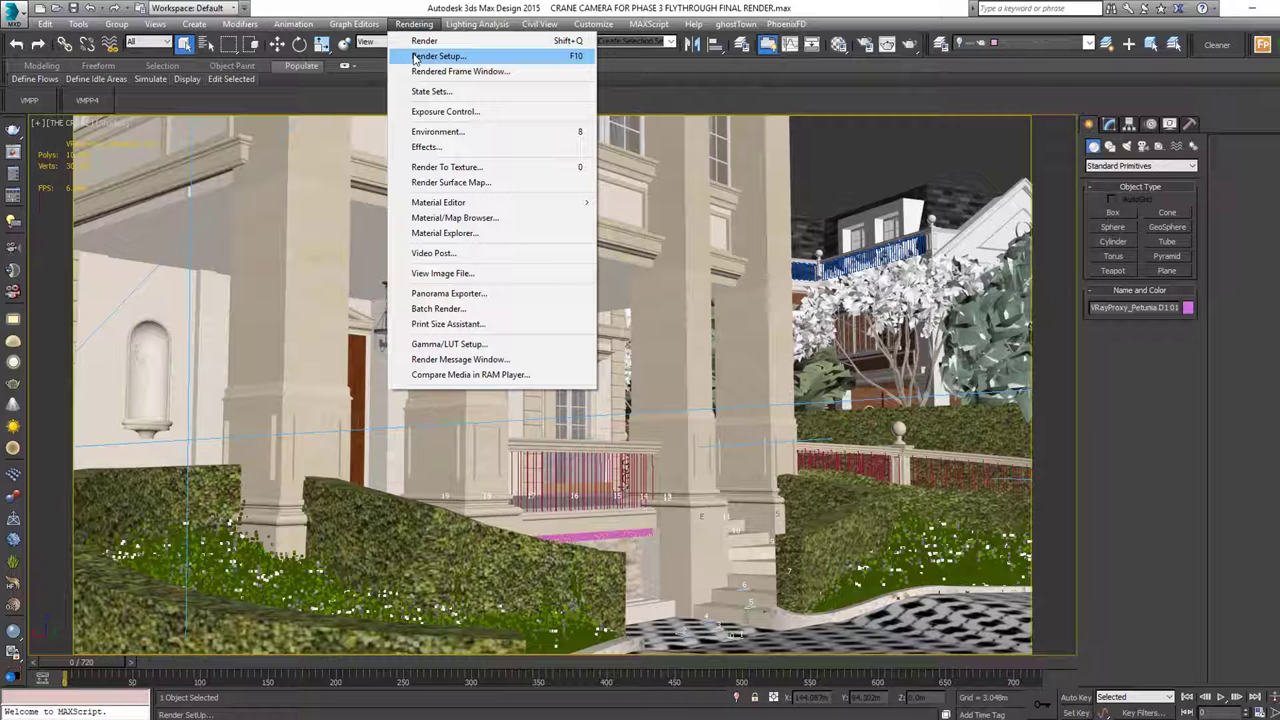
In Render Setup, set the range start to 28 (to 300) and render.
{"action": "left_click", "coordinate": [437, 56]}
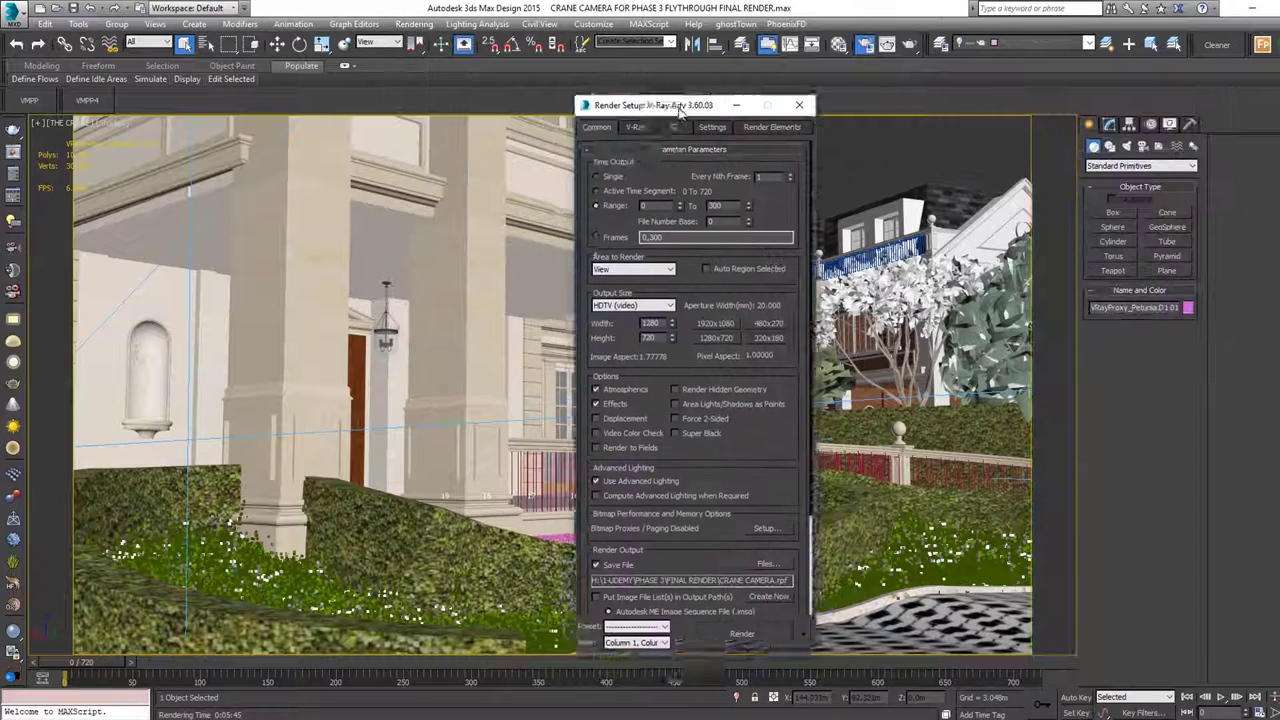
{"action": "type", "text": "28"}
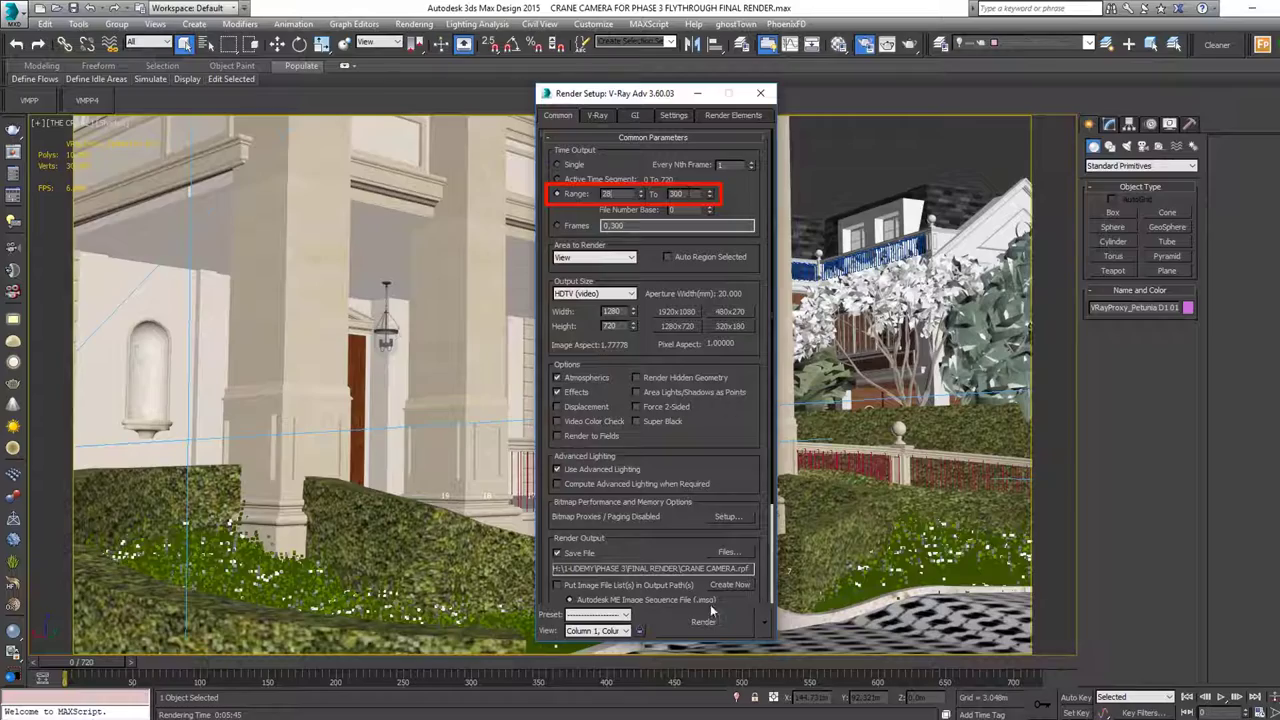
{"action": "left_click", "coordinate": [711, 618]}
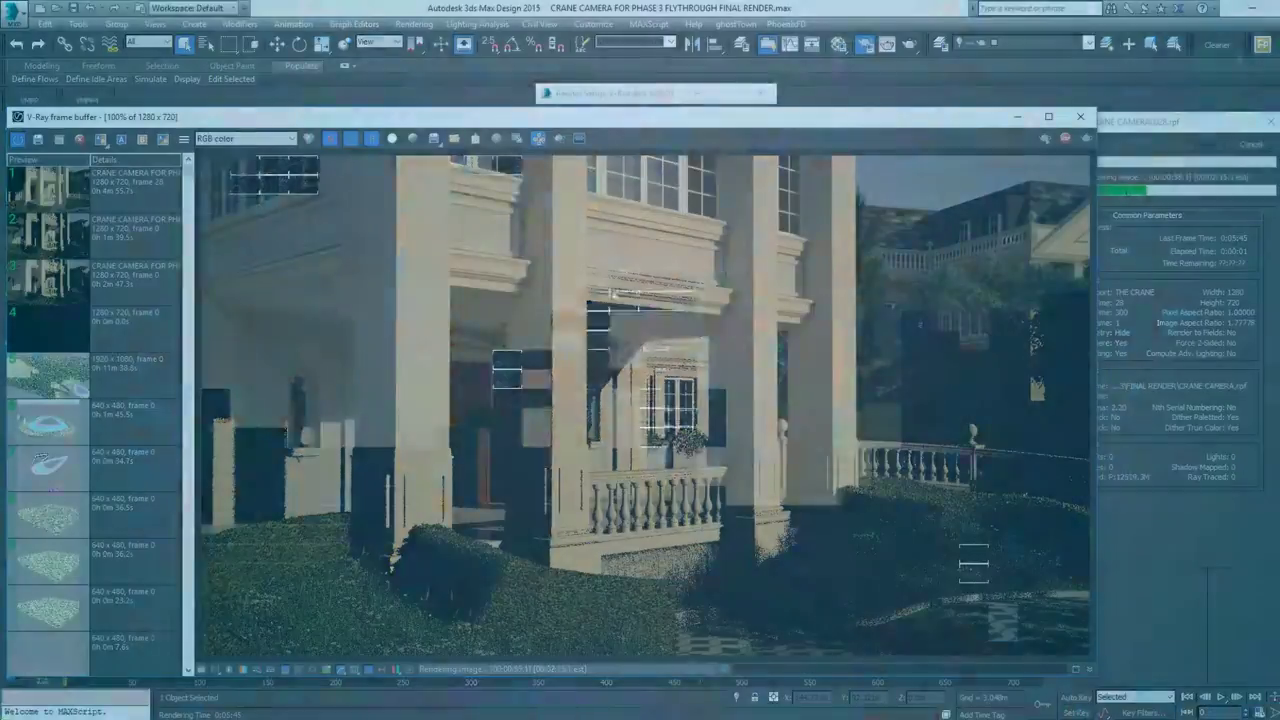